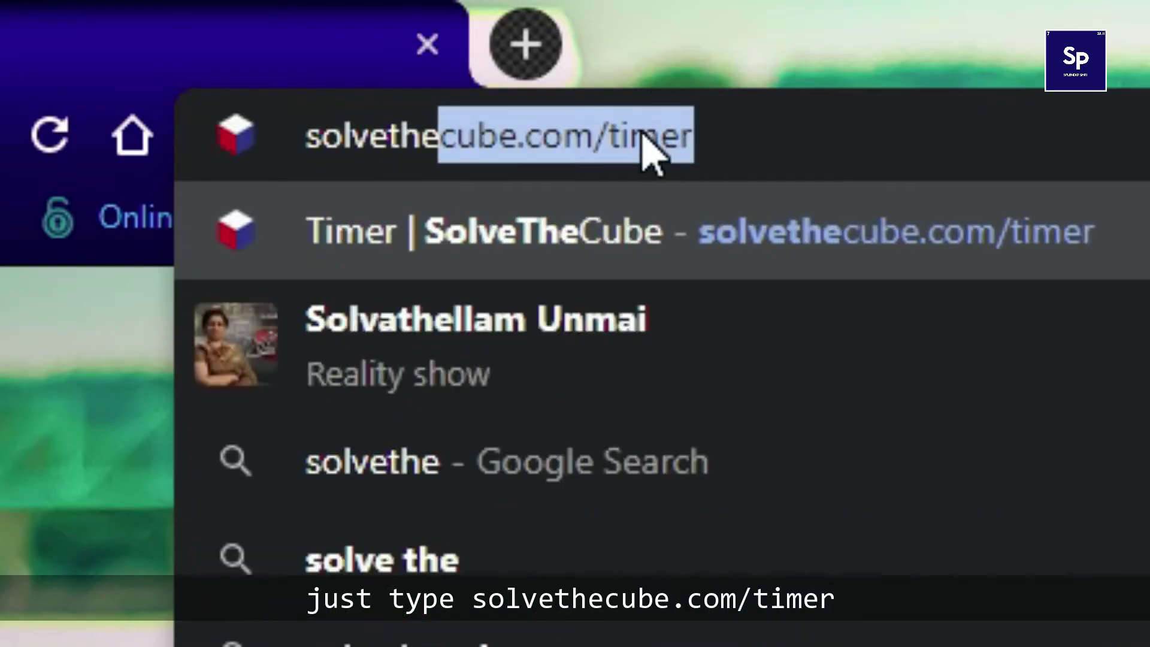
Step: Enter solvethecube.com/timer in Chrome's address bar
text(cube.com/timer)
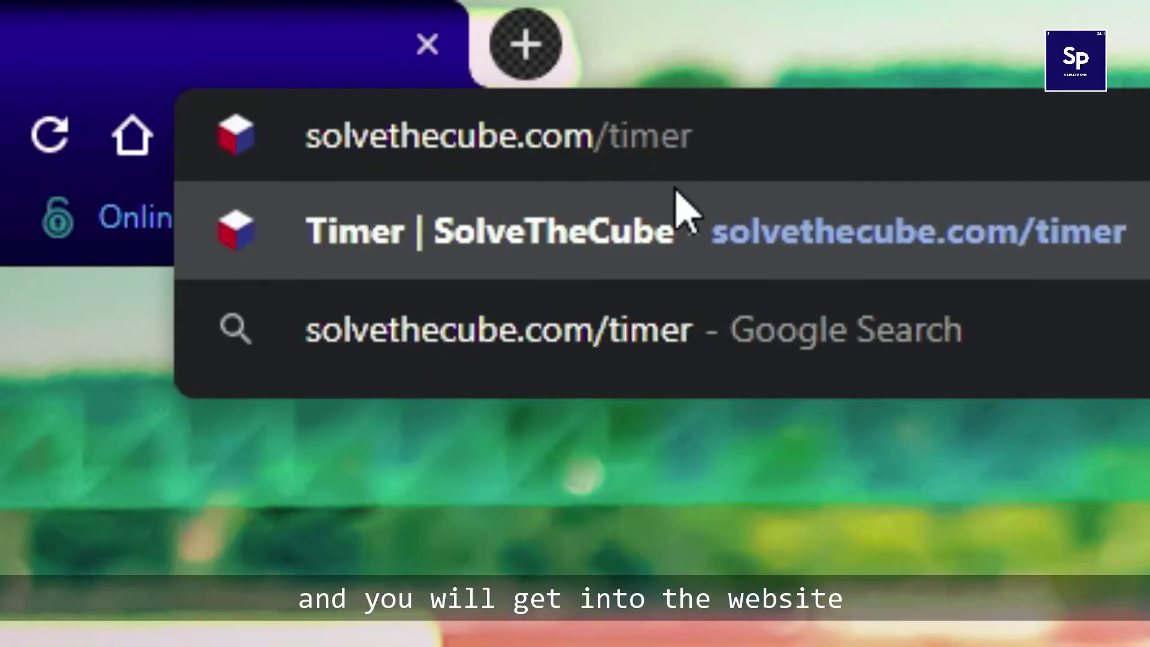
Step: On the SolveTheCube timer page, choose an inspection time and switch on Play Sounds
click(677, 231)
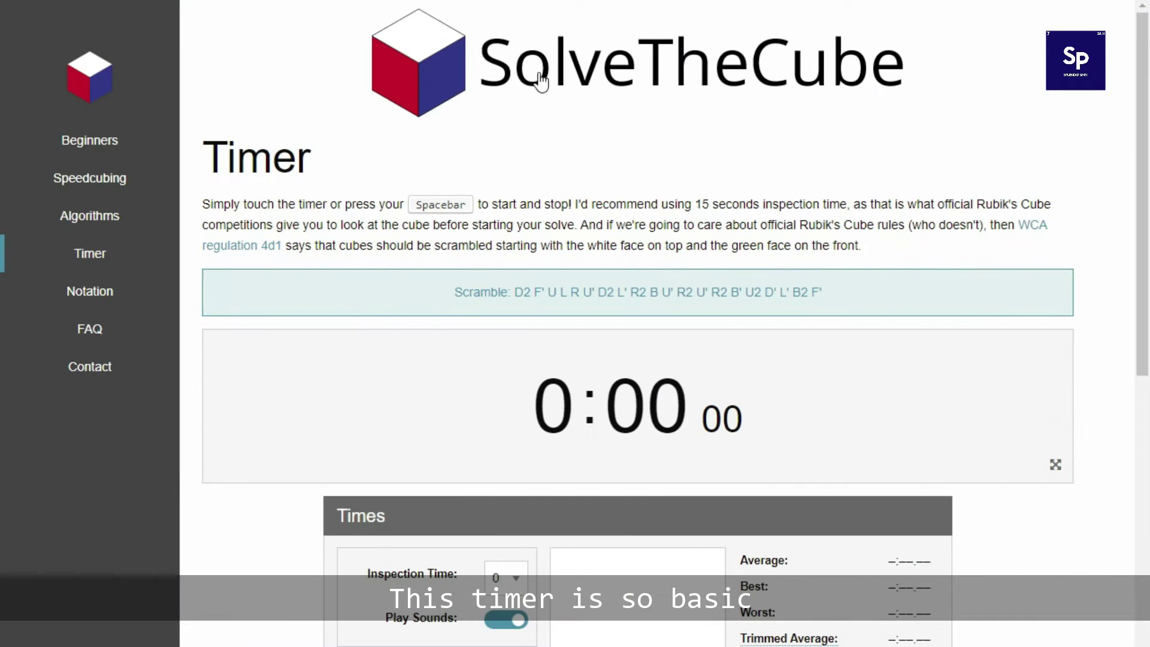
scroll(557, 152, down, 5)
click(516, 316)
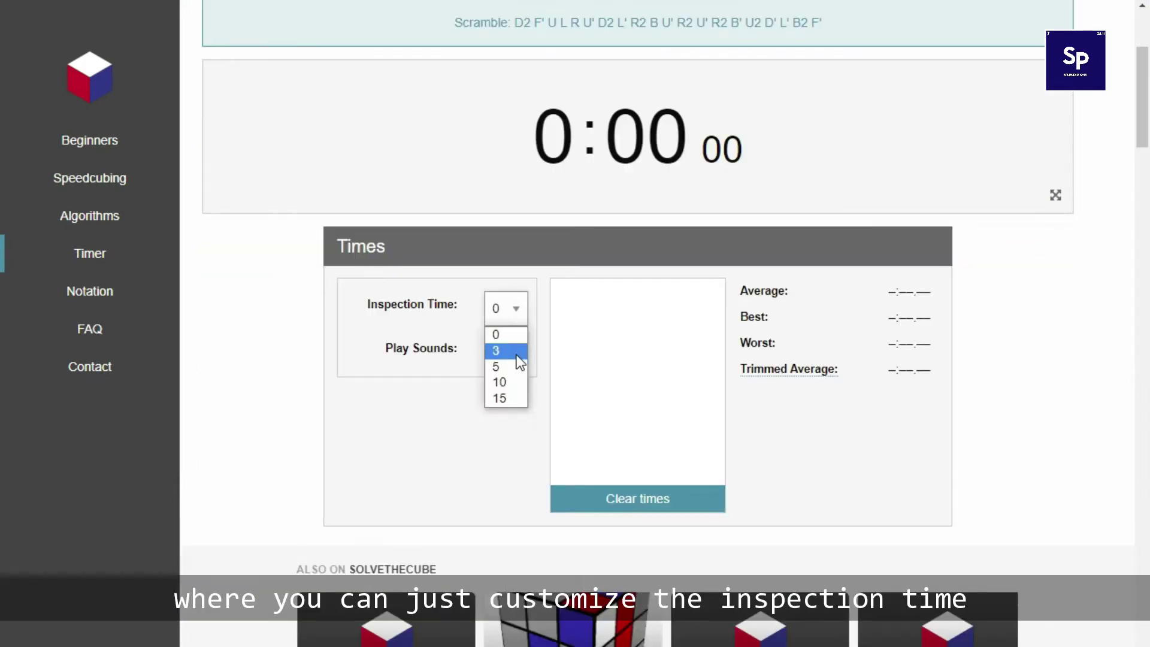
click(544, 441)
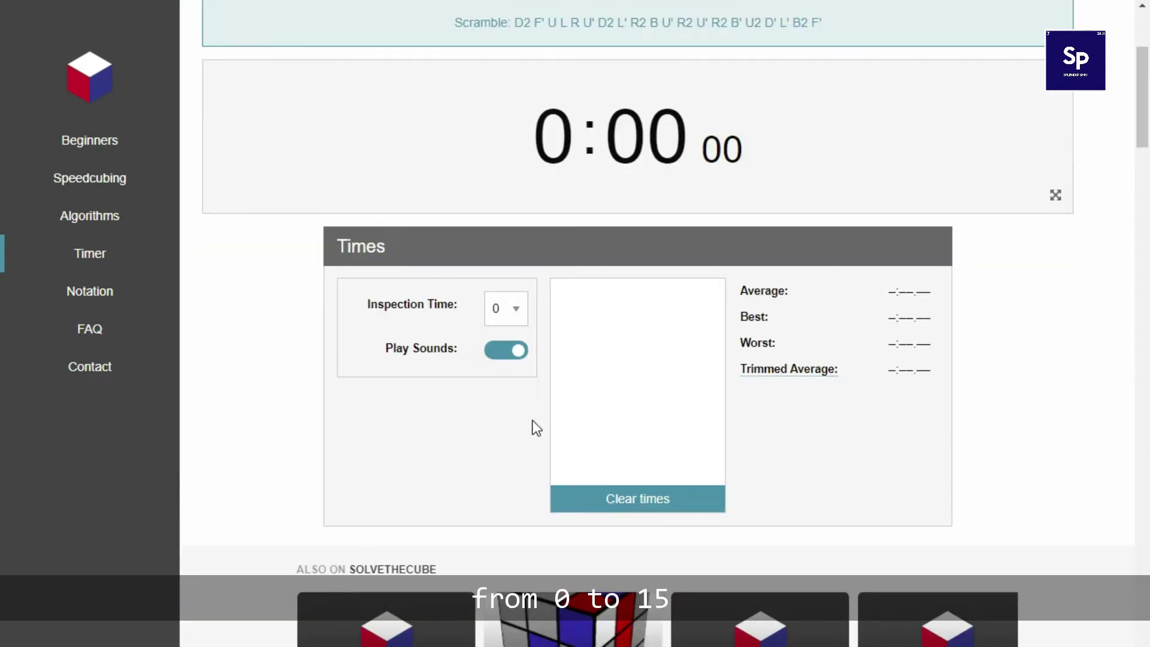
scroll(799, 375, up, 3)
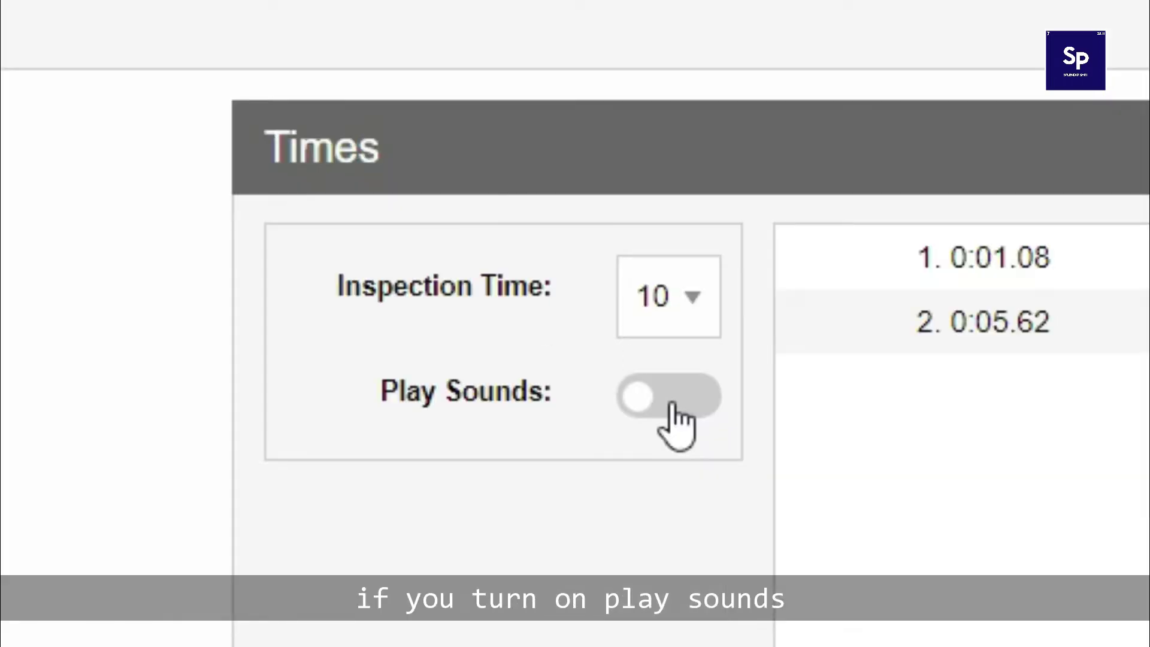
click(506, 530)
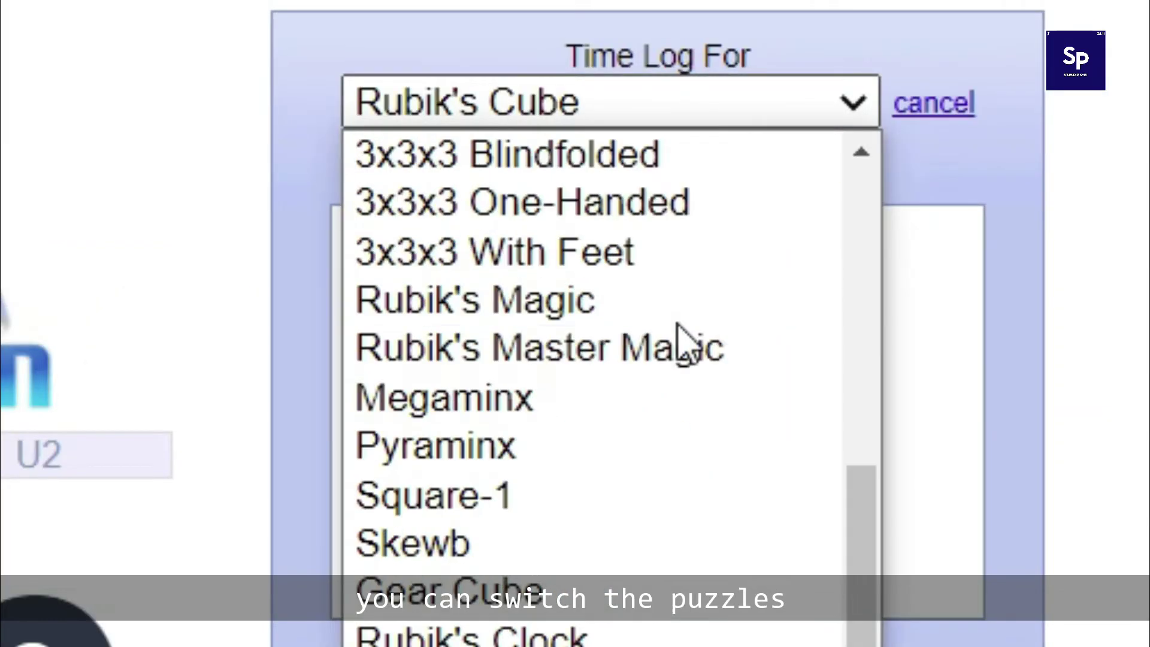
Step: On CubeTimer.com, keep inspection at 5 seconds and tick 'play sound after inspection'
scroll(689, 450, up, 3)
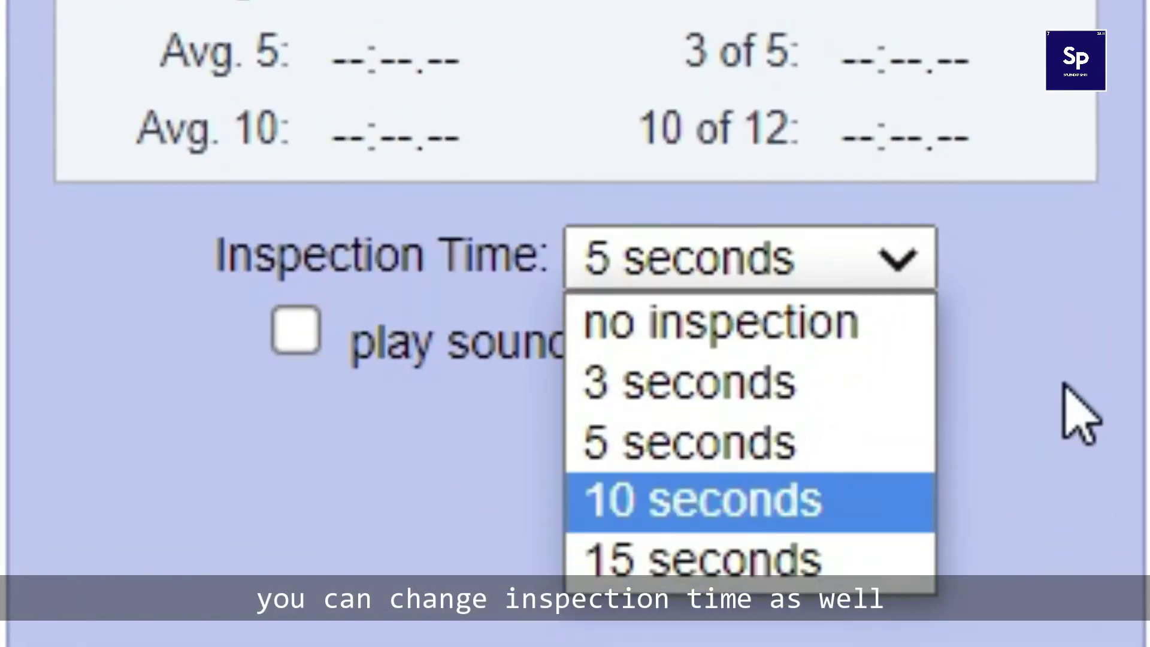
click(1066, 387)
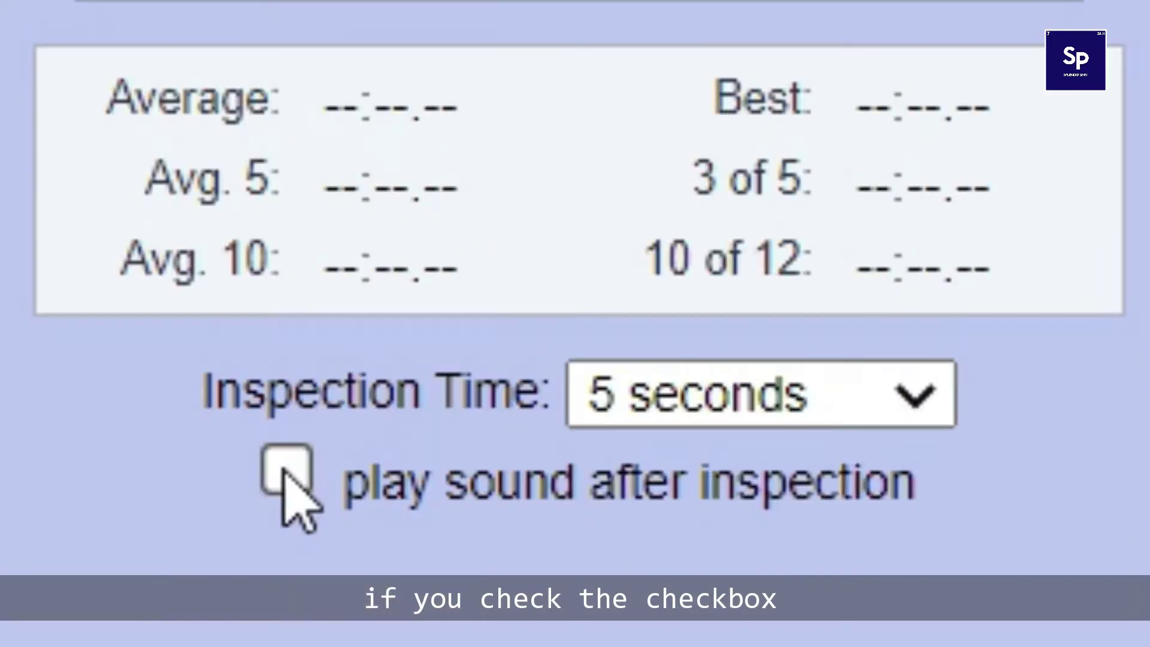
click(880, 418)
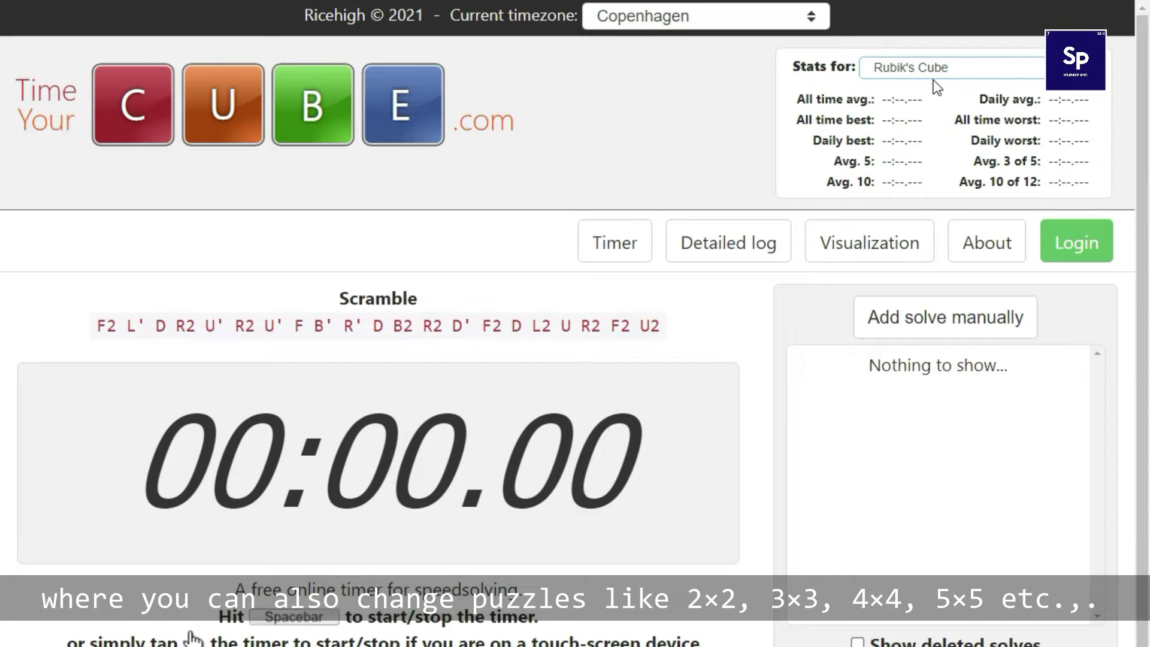
Step: Add a 4.43-second solve by hand to the Rubik's Cube log, then view the inspection time options
click(938, 70)
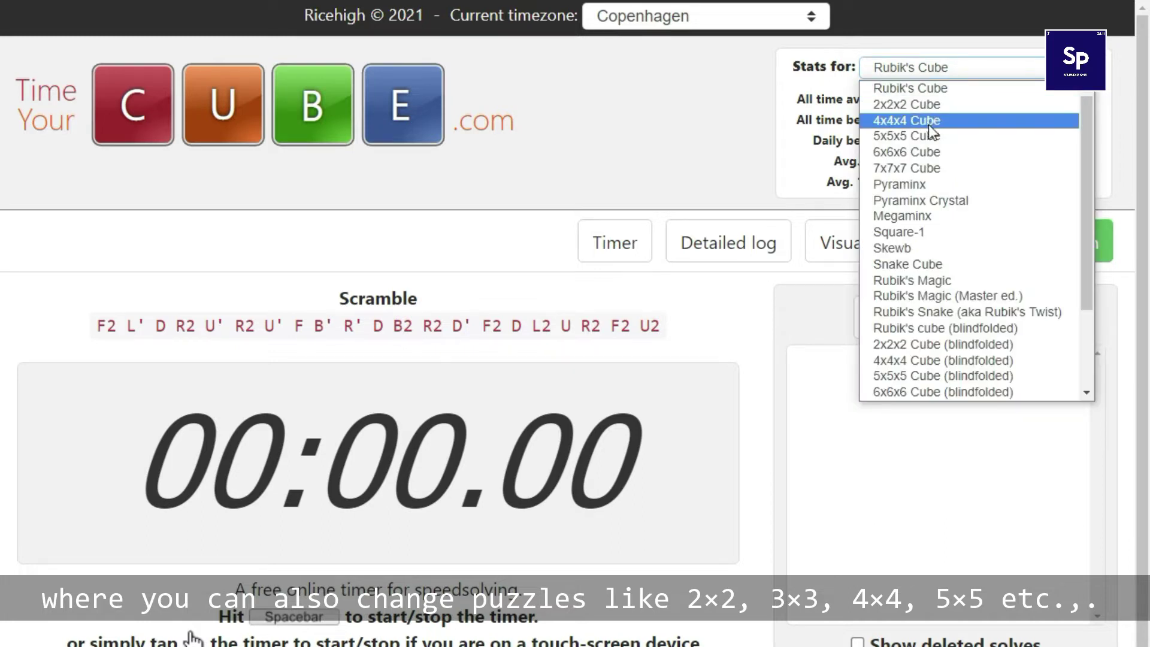
click(701, 164)
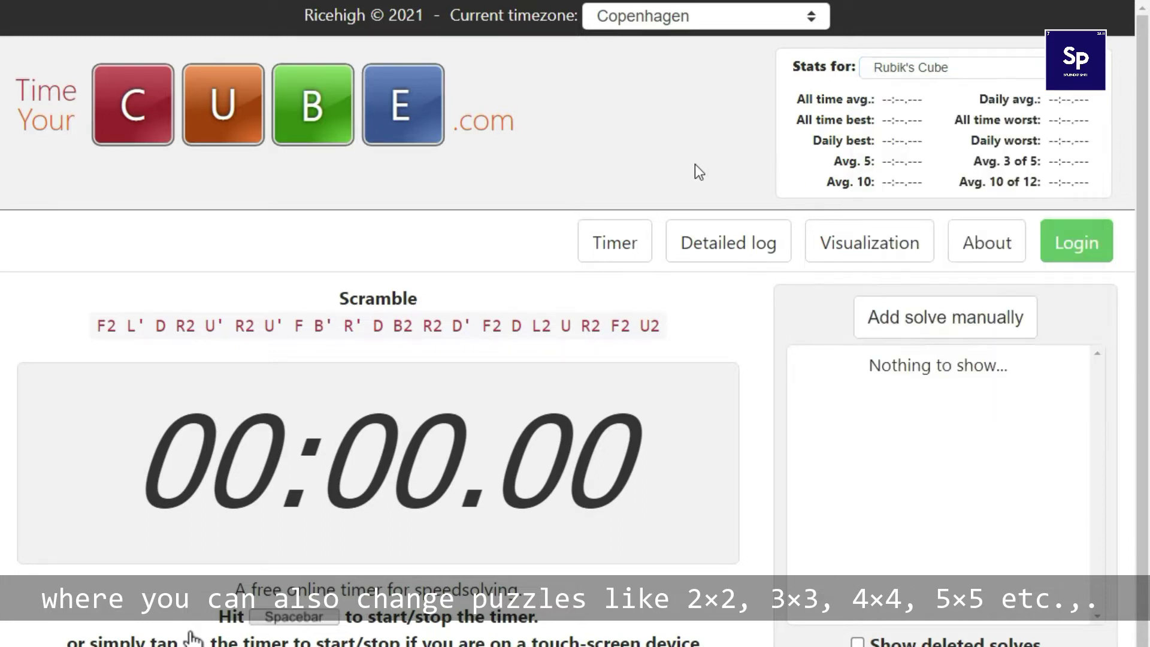
click(947, 331)
text(4.43)
key(Return)
scroll(1091, 366, down, 5)
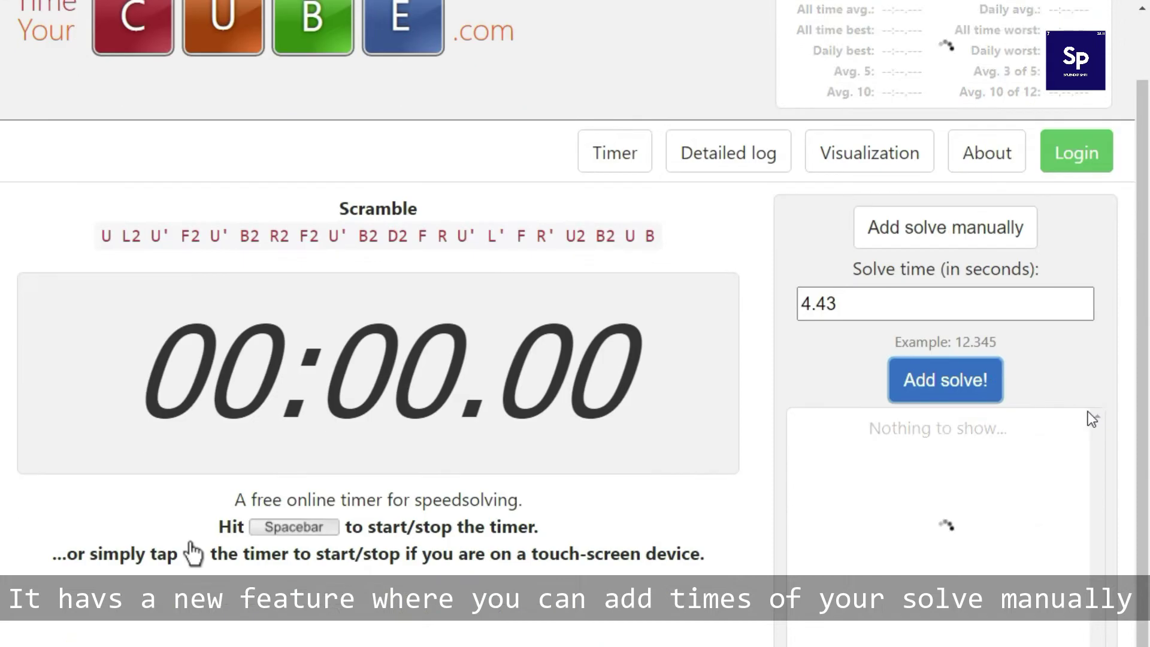
click(1051, 446)
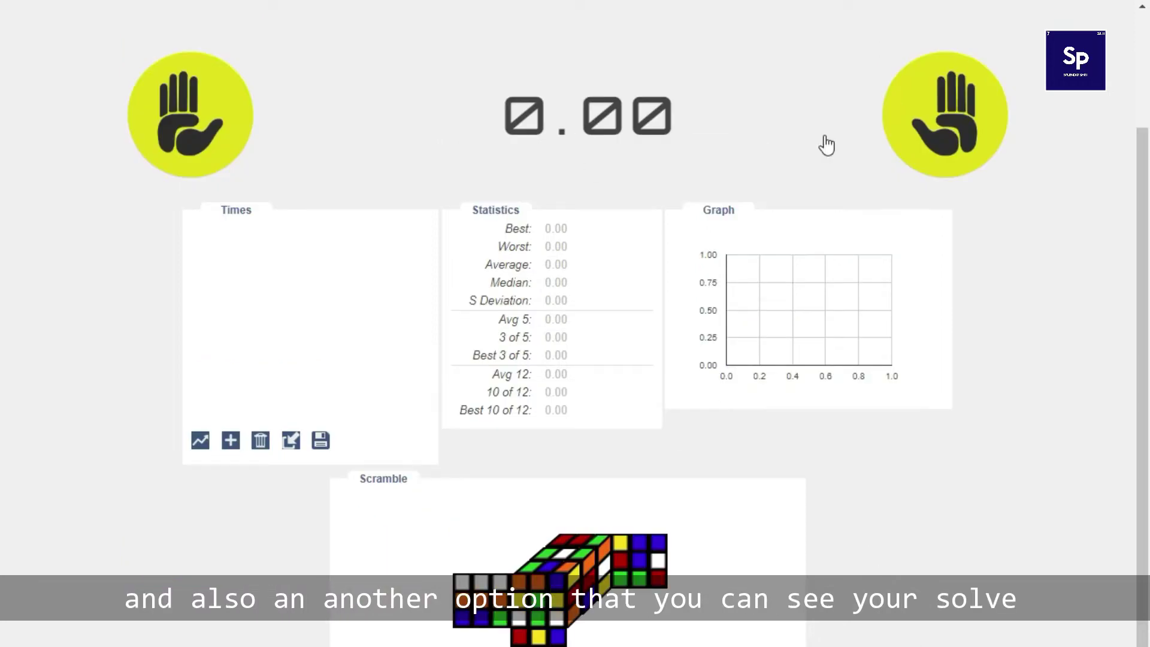
Step: Time another solve in Ruwix Timer using the Spacebar
key(space)
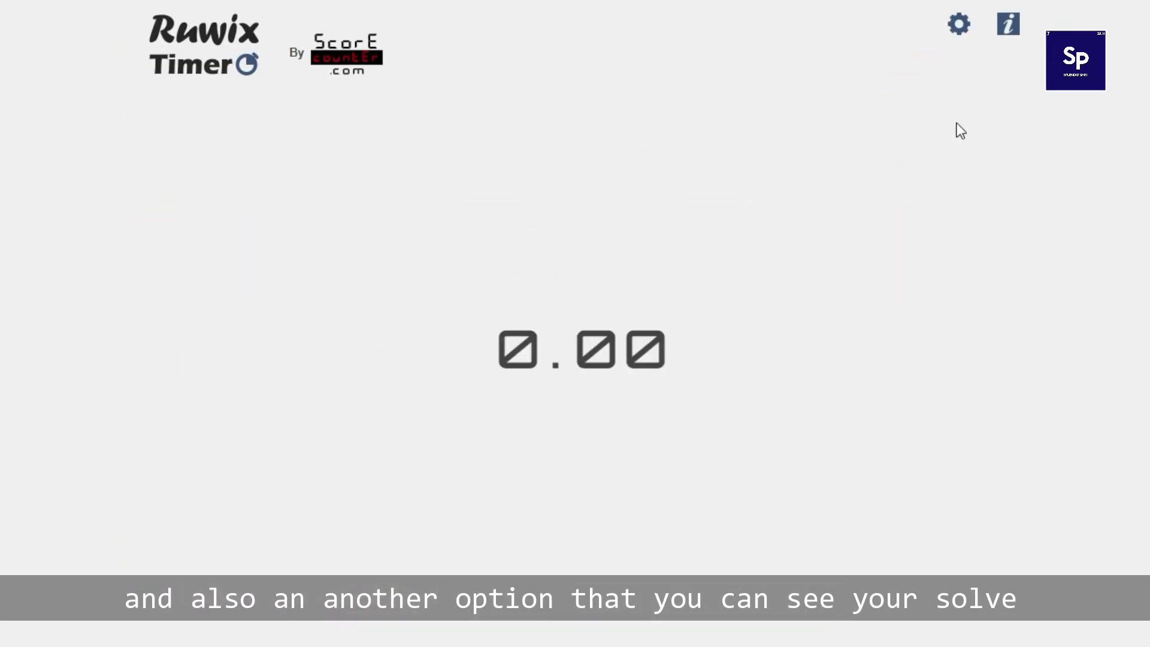
key(space)
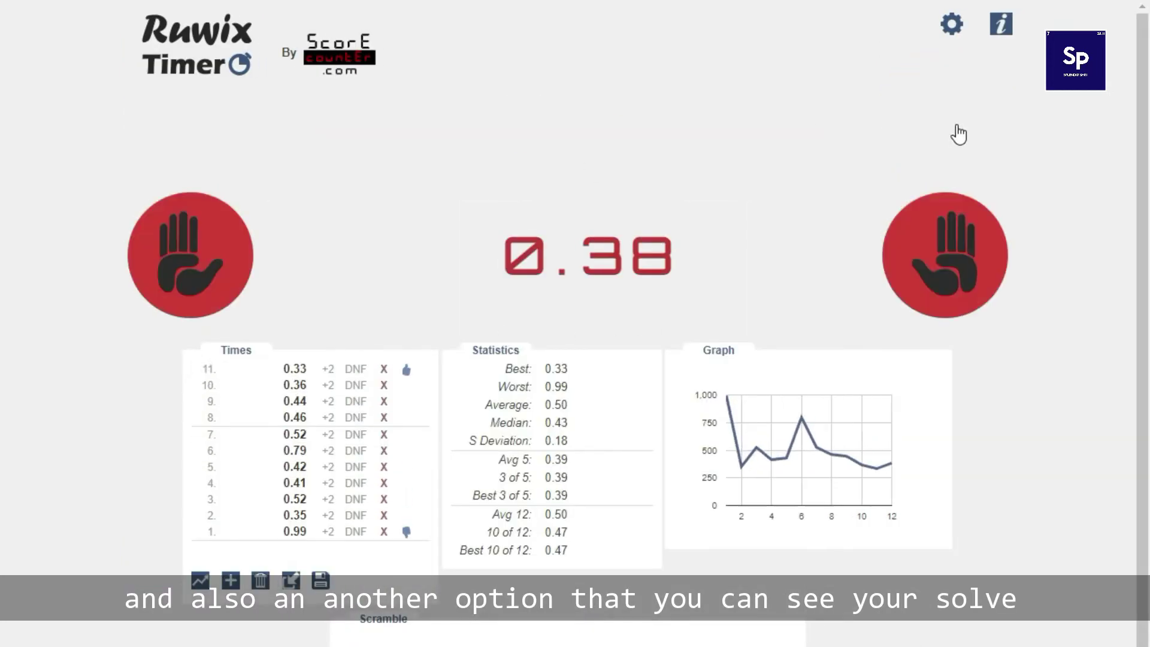
key(space)
key(space)
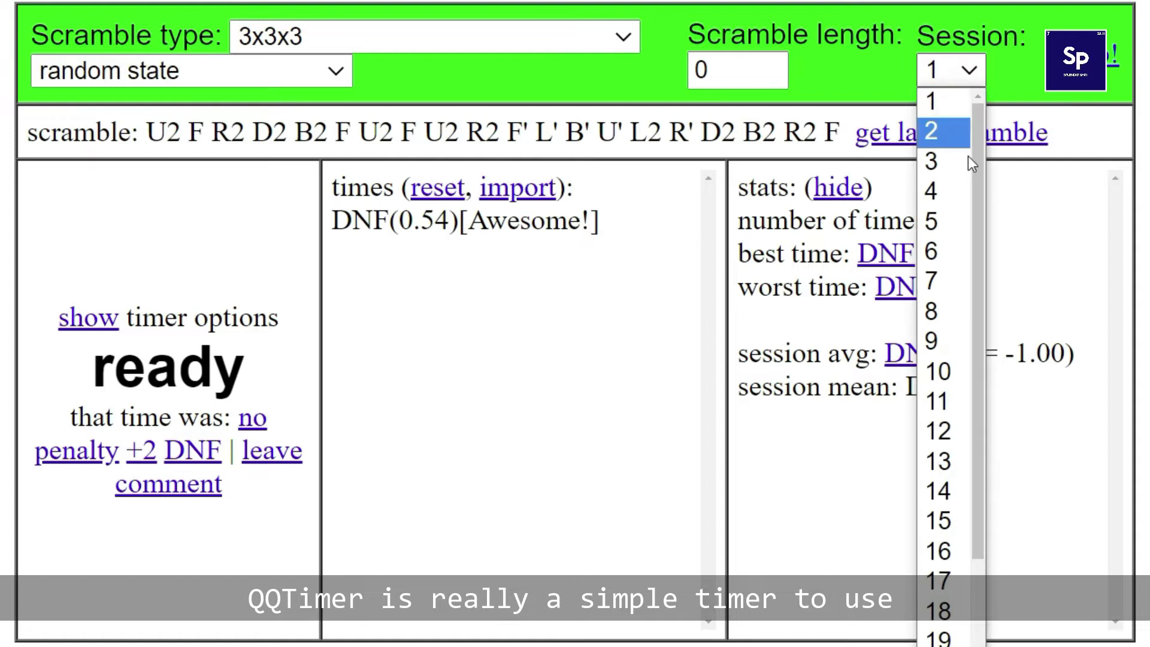
Step: Time the 5.57 solve, try +2 and DNF penalties on it, then clear the penalty
click(486, 407)
key(space)
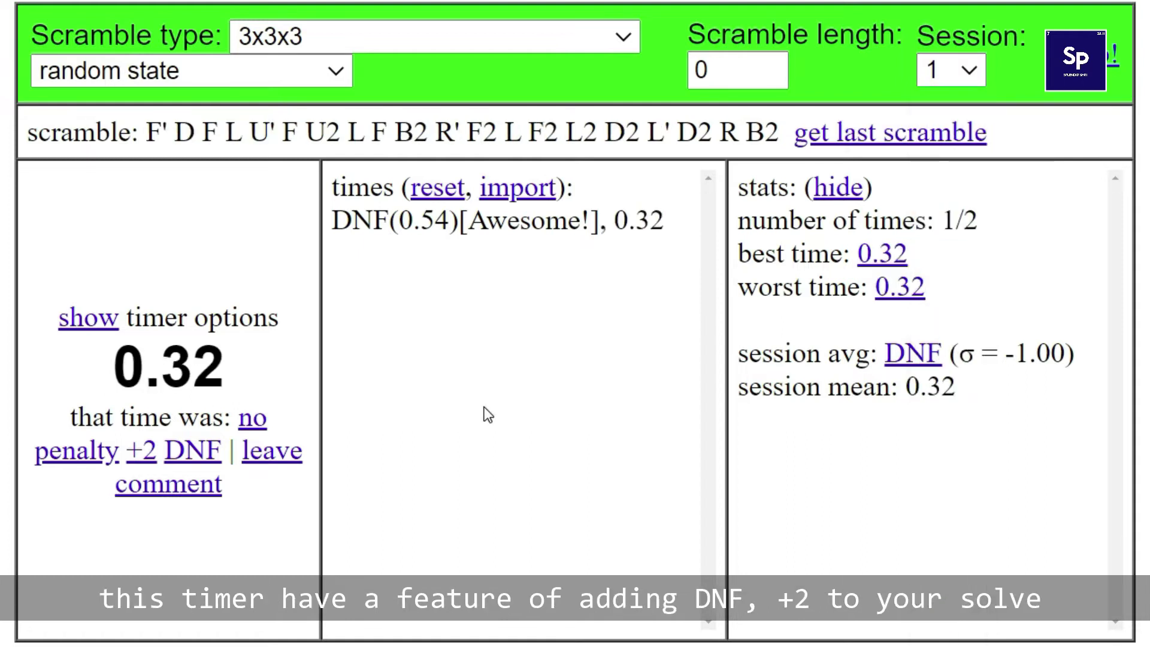
key(space)
key(space)
click(141, 451)
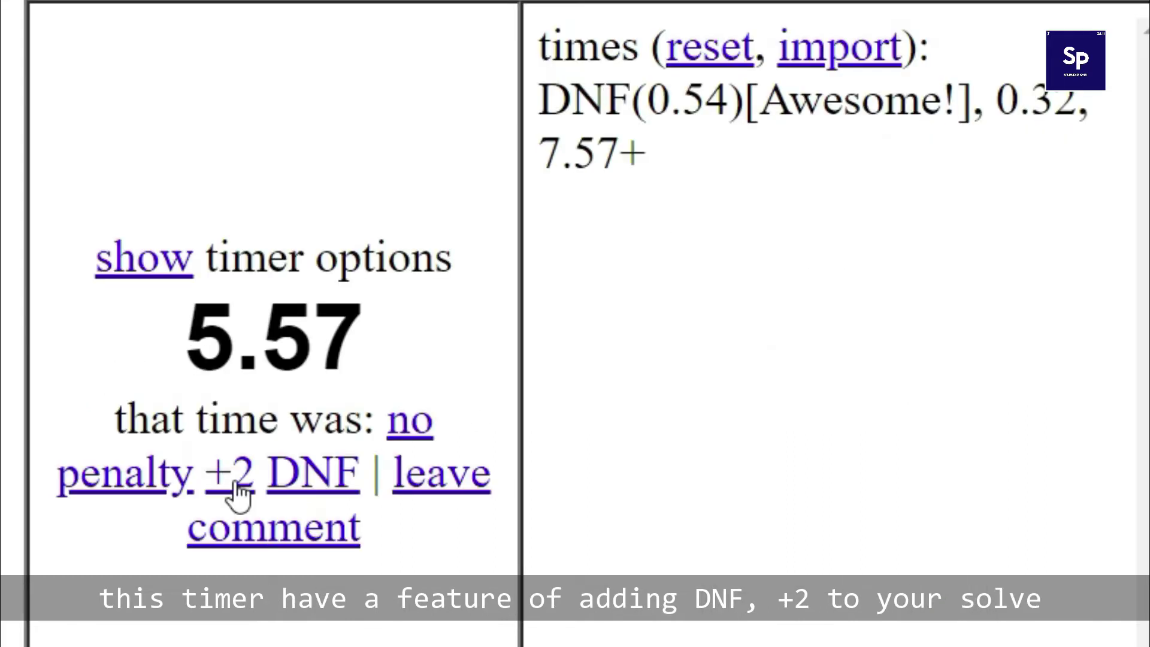
click(193, 451)
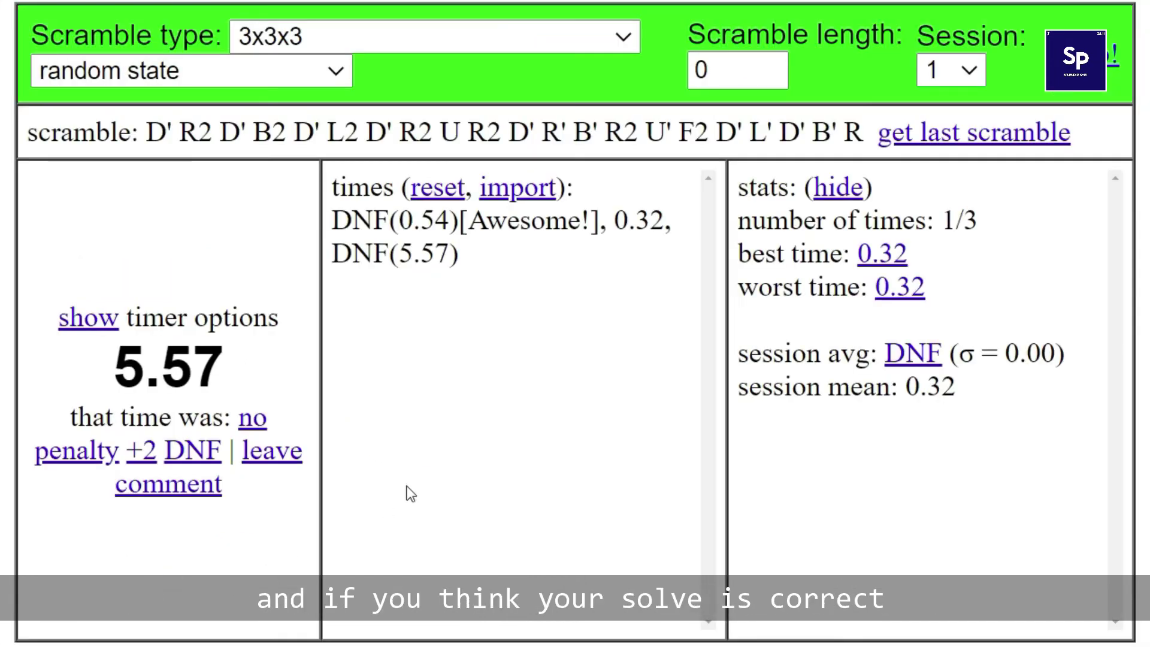
click(93, 463)
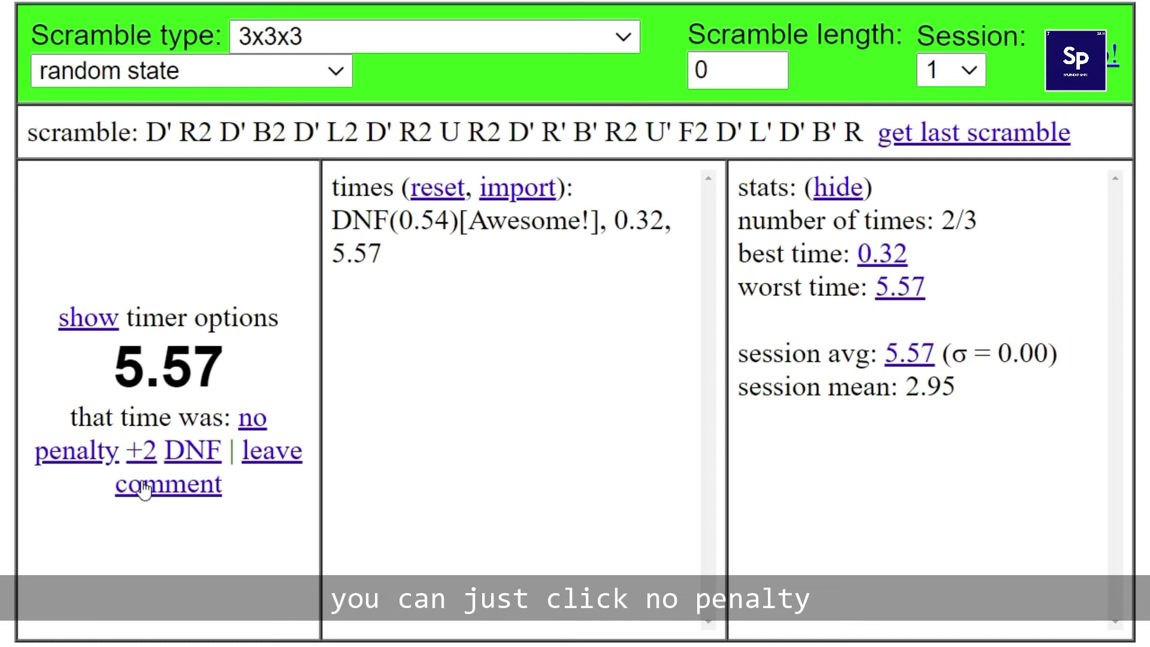
Step: Comment 'Fantastic Solve!' on the latest solve
click(144, 488)
text(Fantastic Solve!)
key(Return)
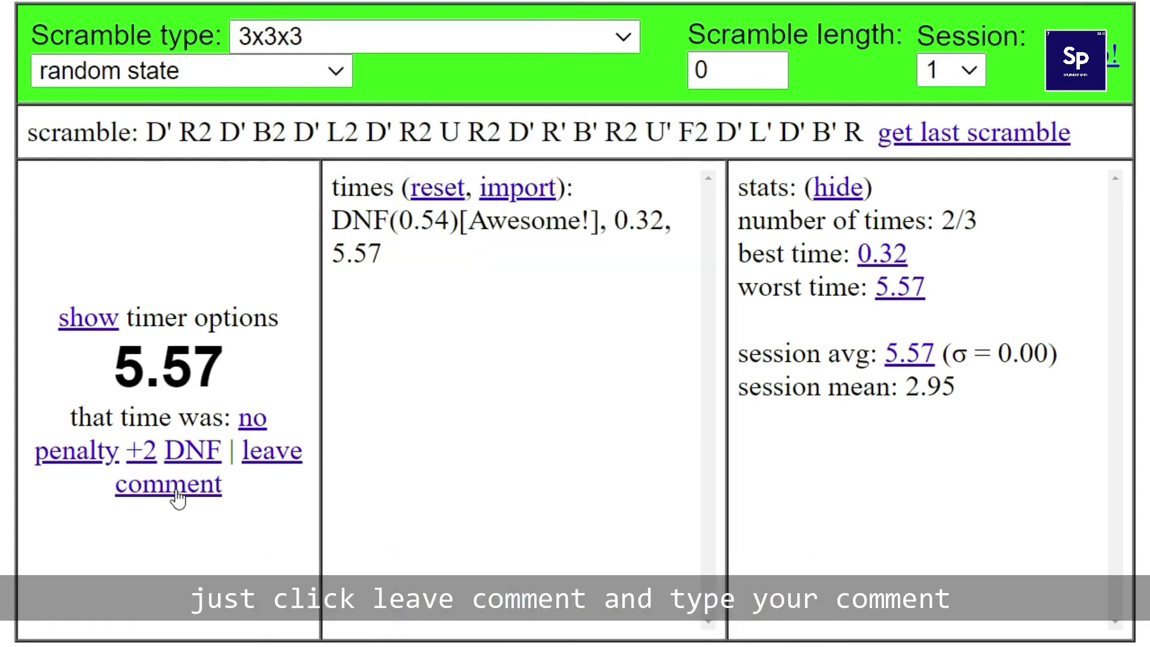
Step: Type 'Fantastic Sol' in the comment prompt, then browse scramble types, leaving 3x3x3 selected
click(178, 490)
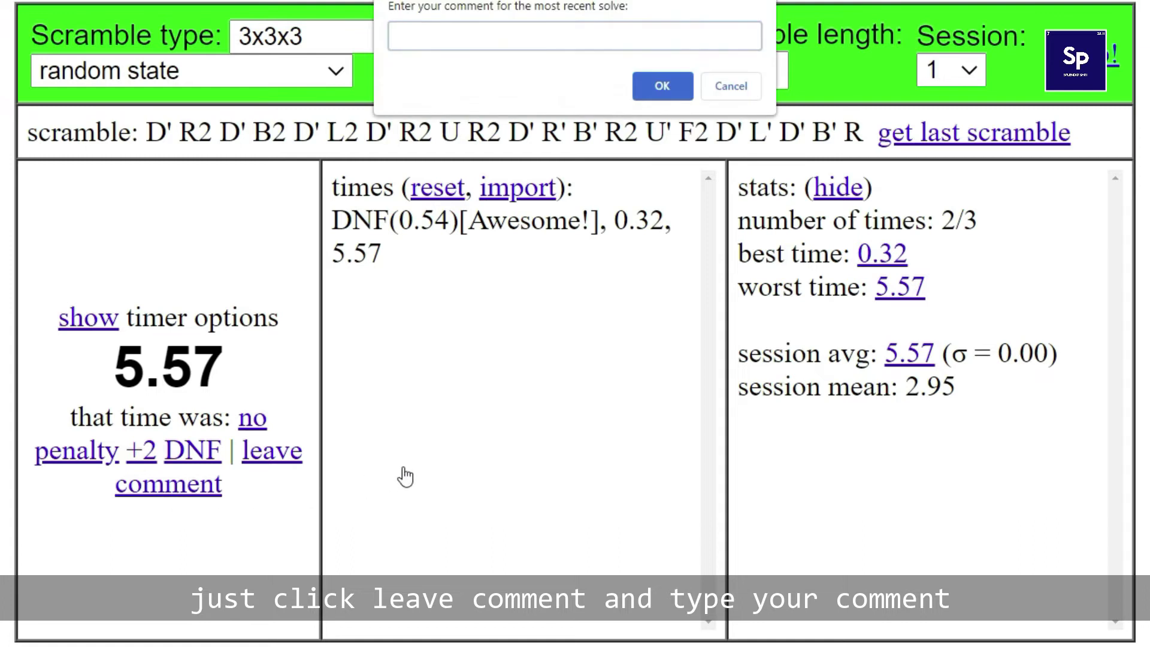
text(Fantastic Sol)
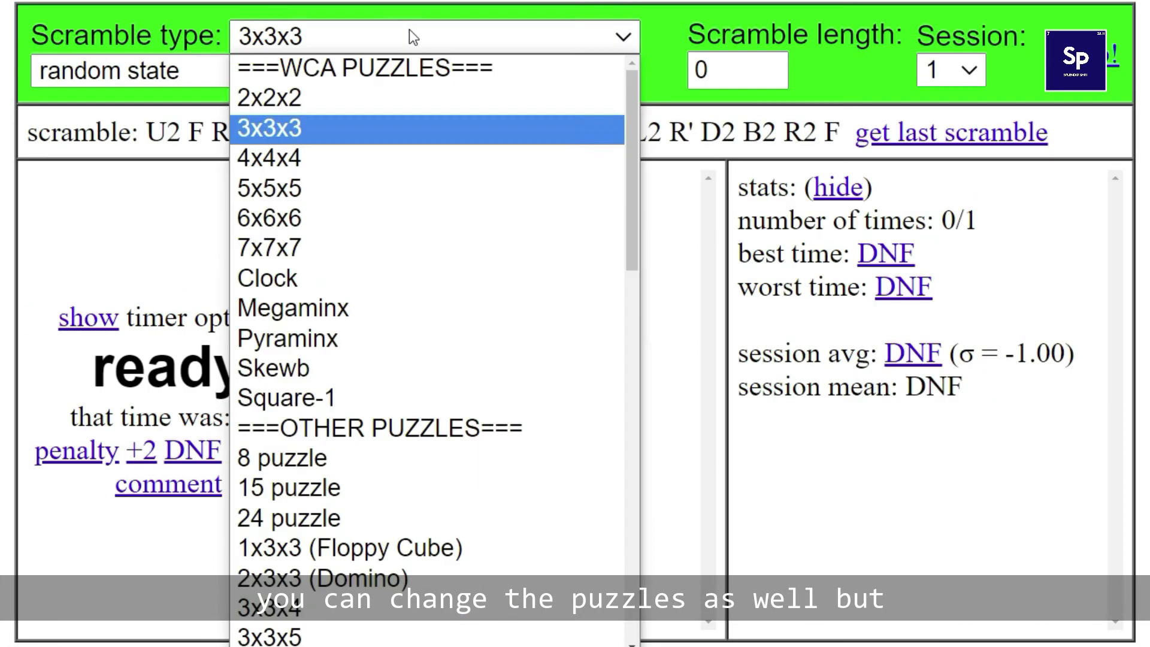
scroll(470, 248, down, 10)
scroll(471, 251, down, 3)
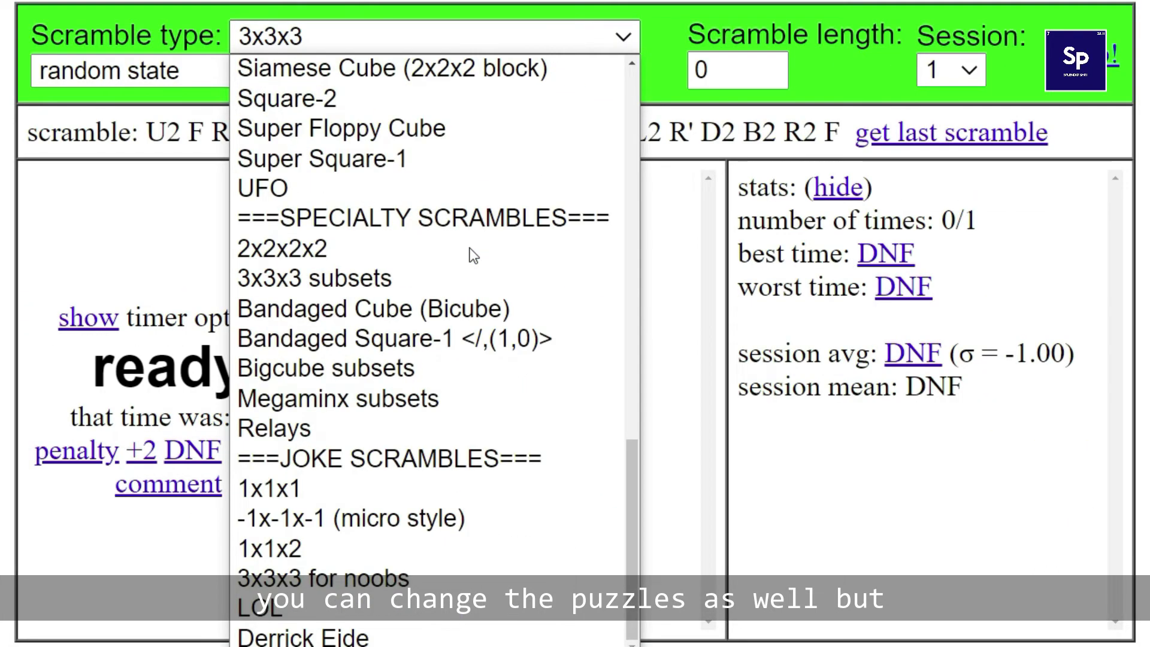
scroll(470, 251, up, 15)
click(644, 352)
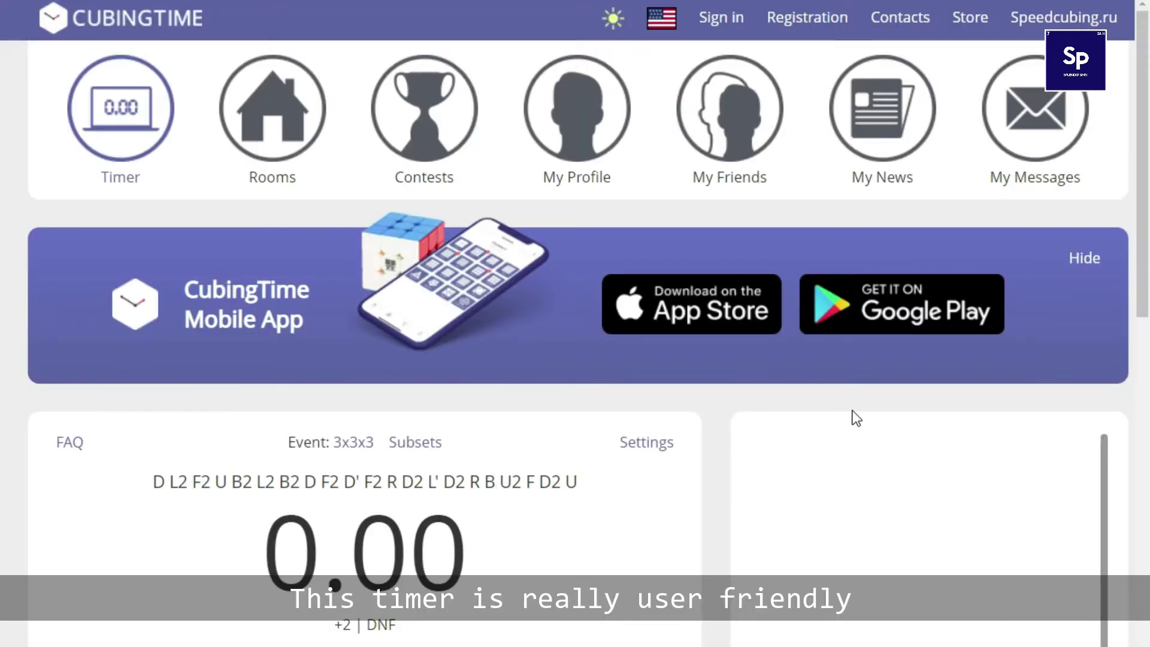
Step: Cycle CubingTime's solve chart through histogram, pie and line views, ending on pie
scroll(667, 366, down, 3)
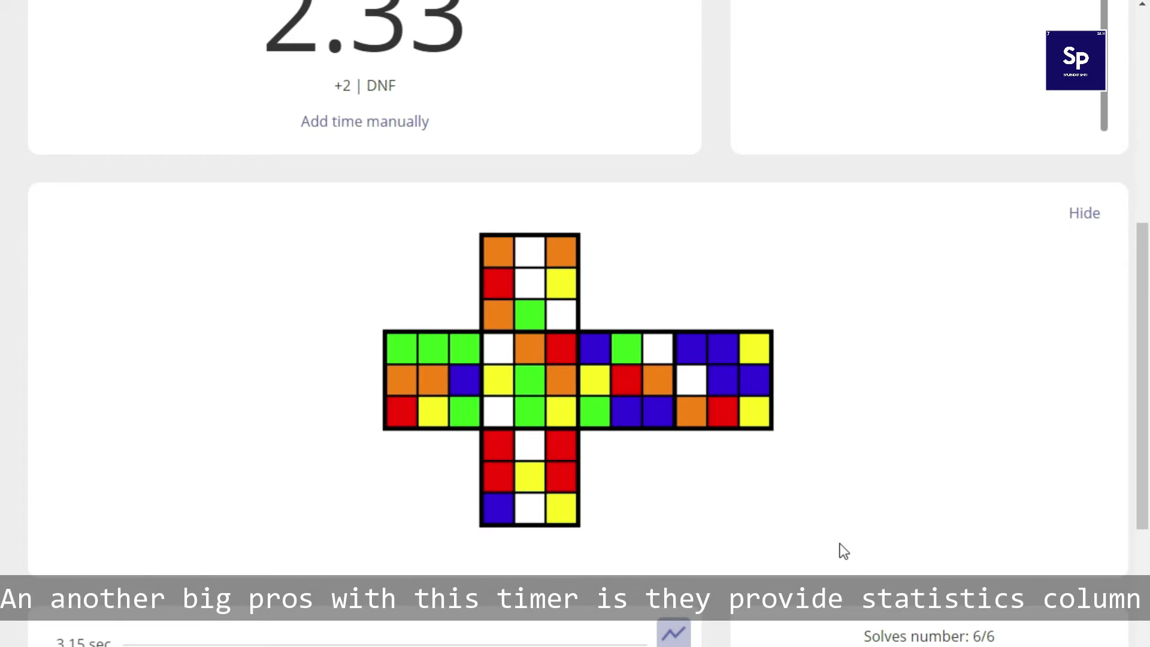
scroll(990, 555, down, 2)
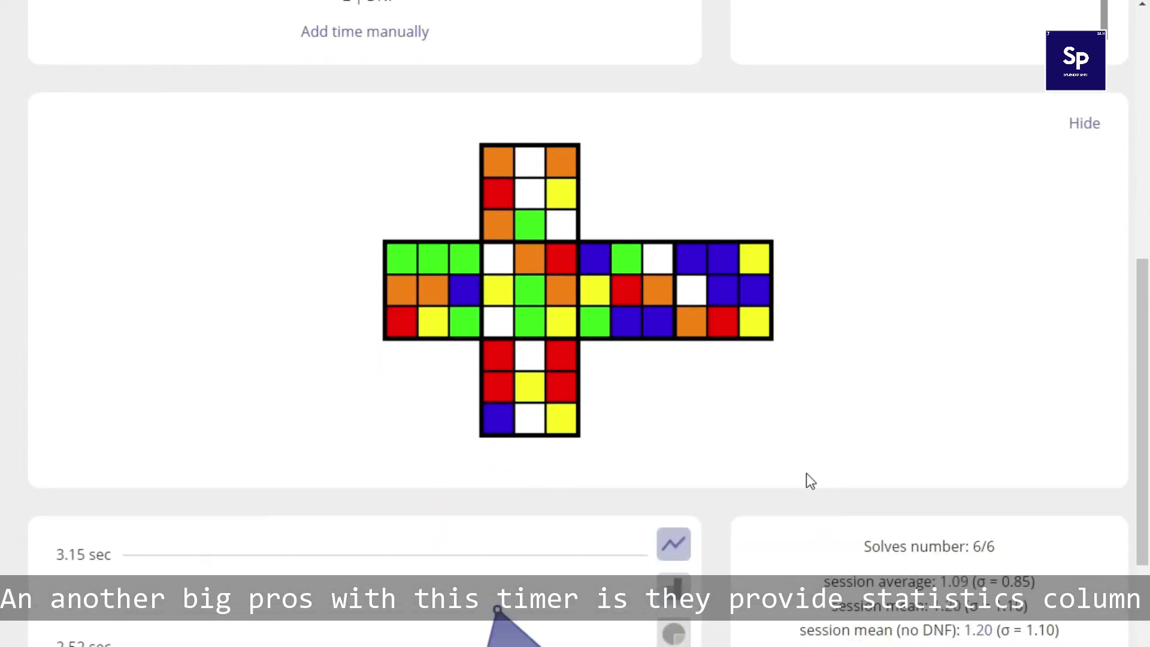
scroll(806, 473, down, 6)
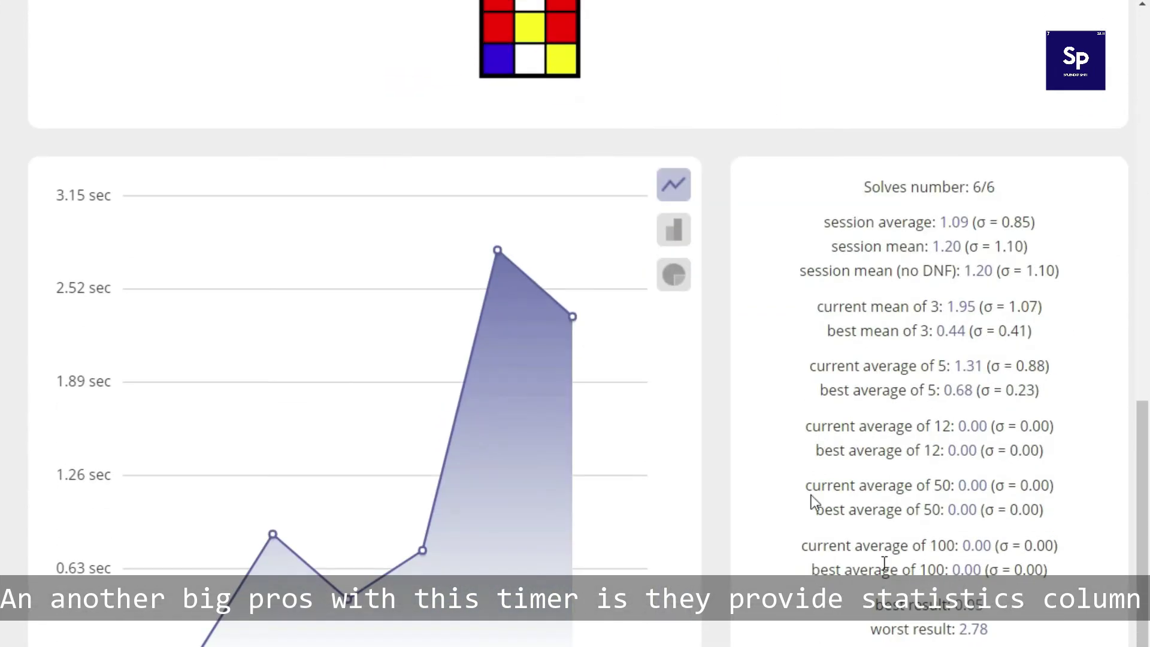
scroll(1140, 560, down, 1)
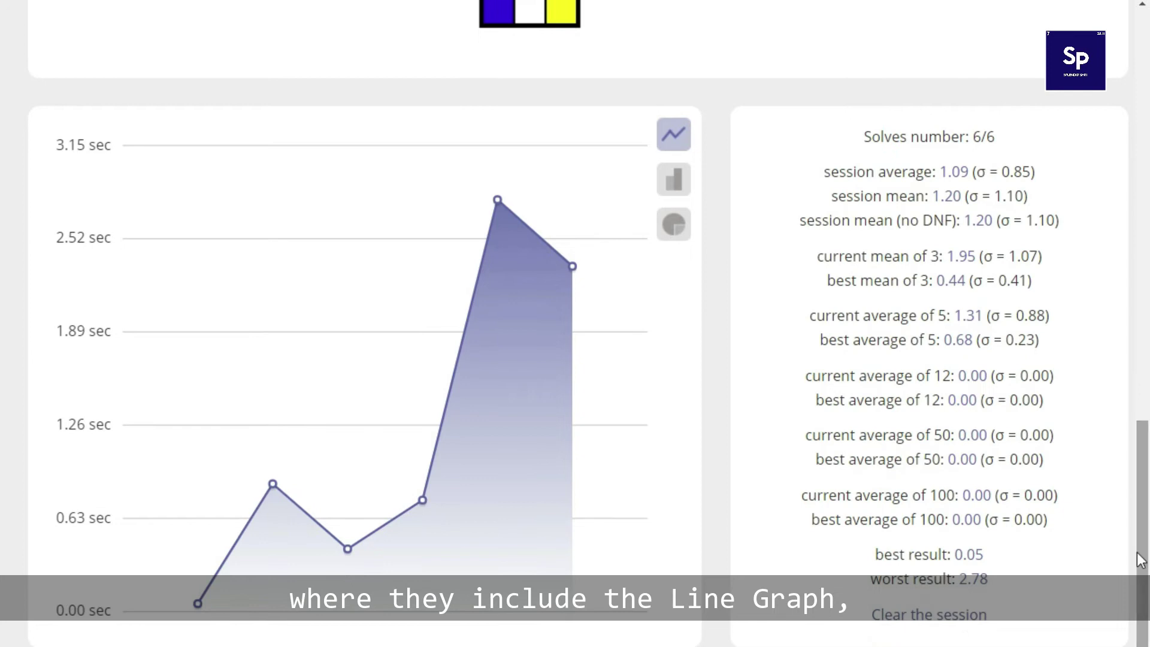
click(677, 184)
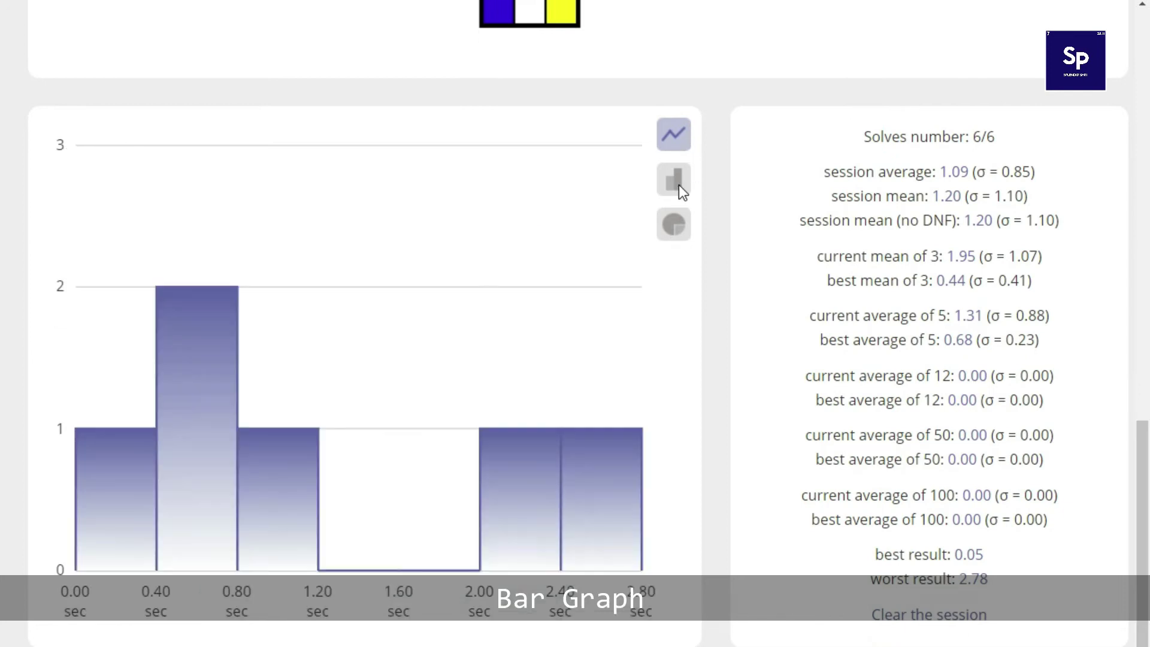
click(677, 221)
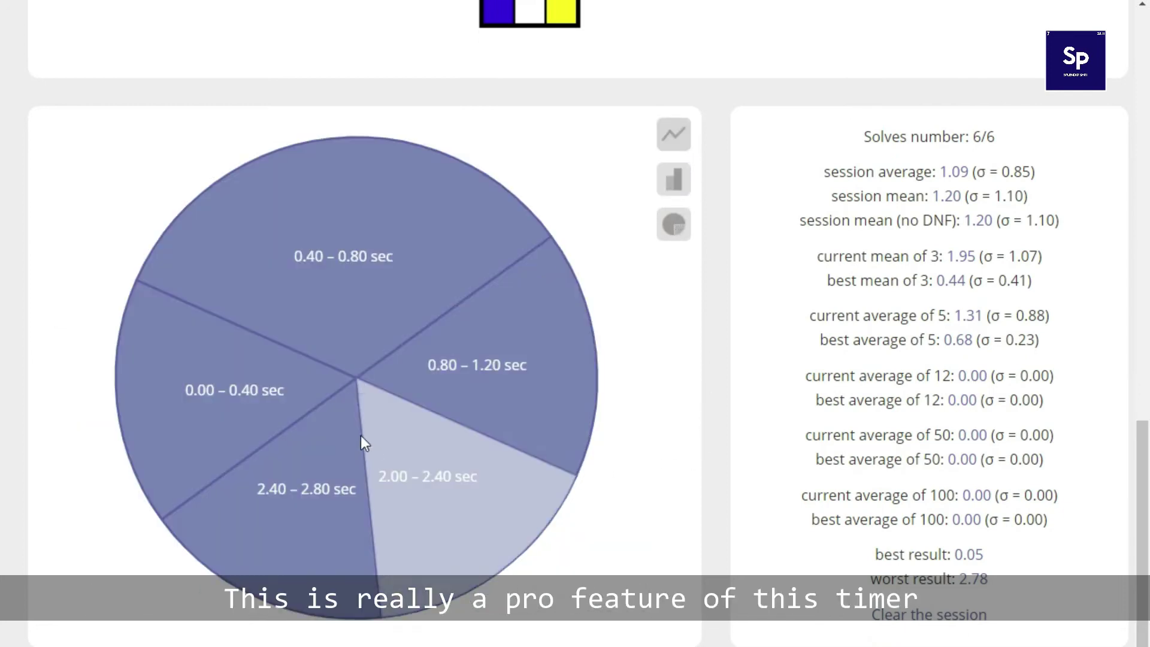
click(675, 139)
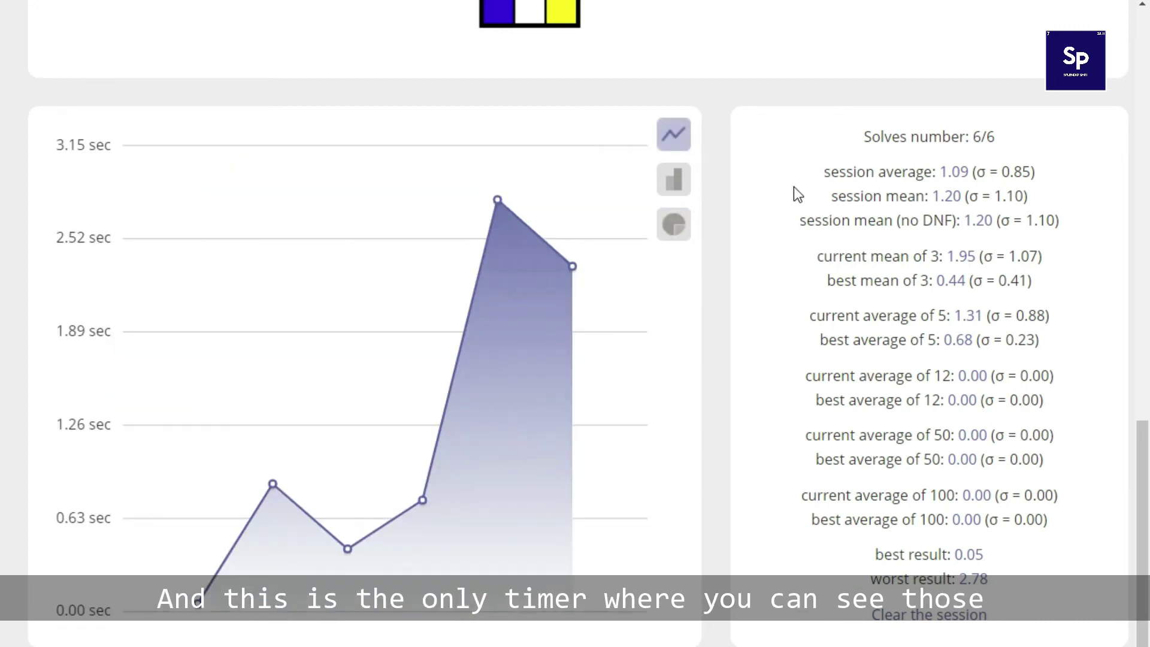
click(684, 184)
click(684, 234)
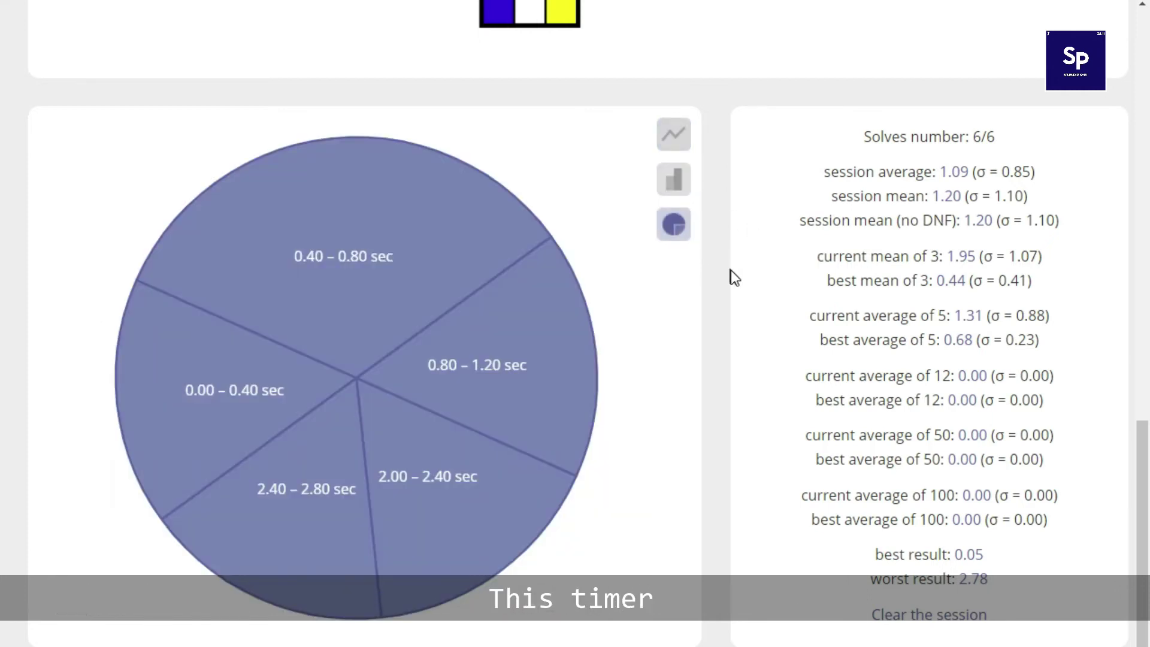
scroll(731, 271, up, 15)
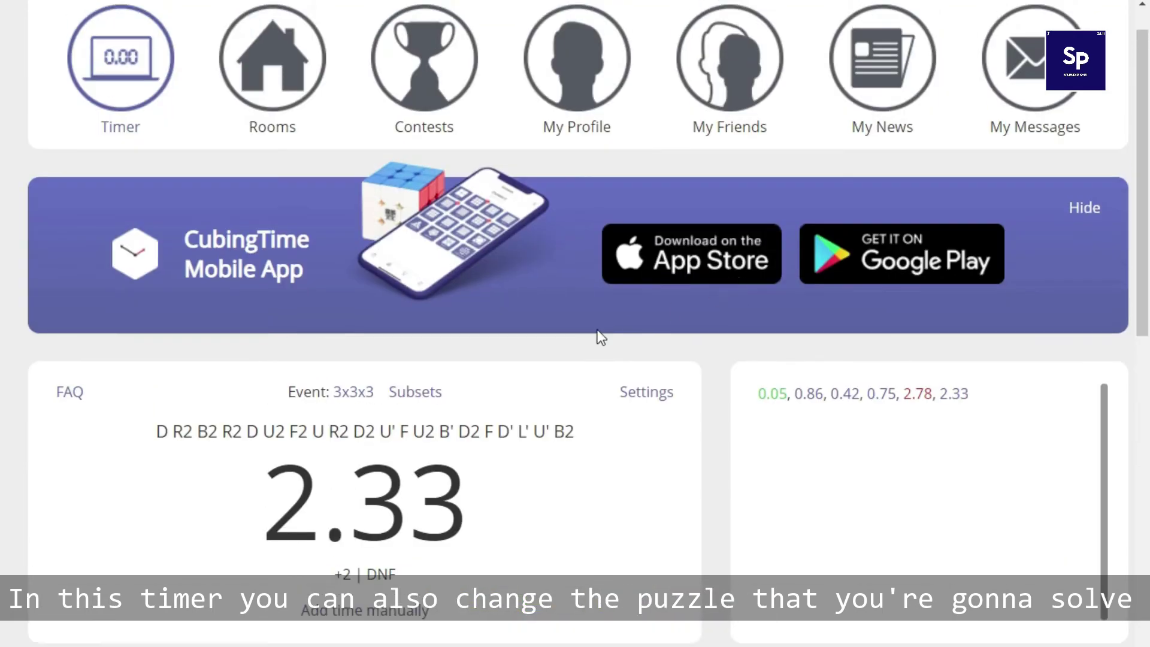
click(359, 394)
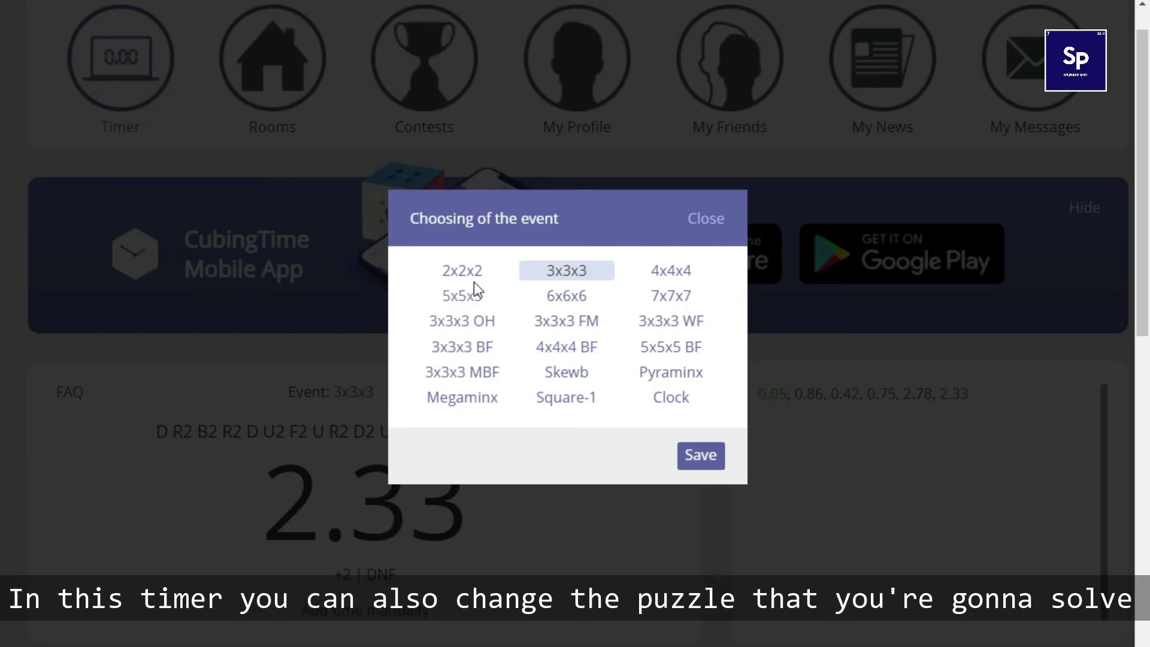
click(702, 456)
click(430, 397)
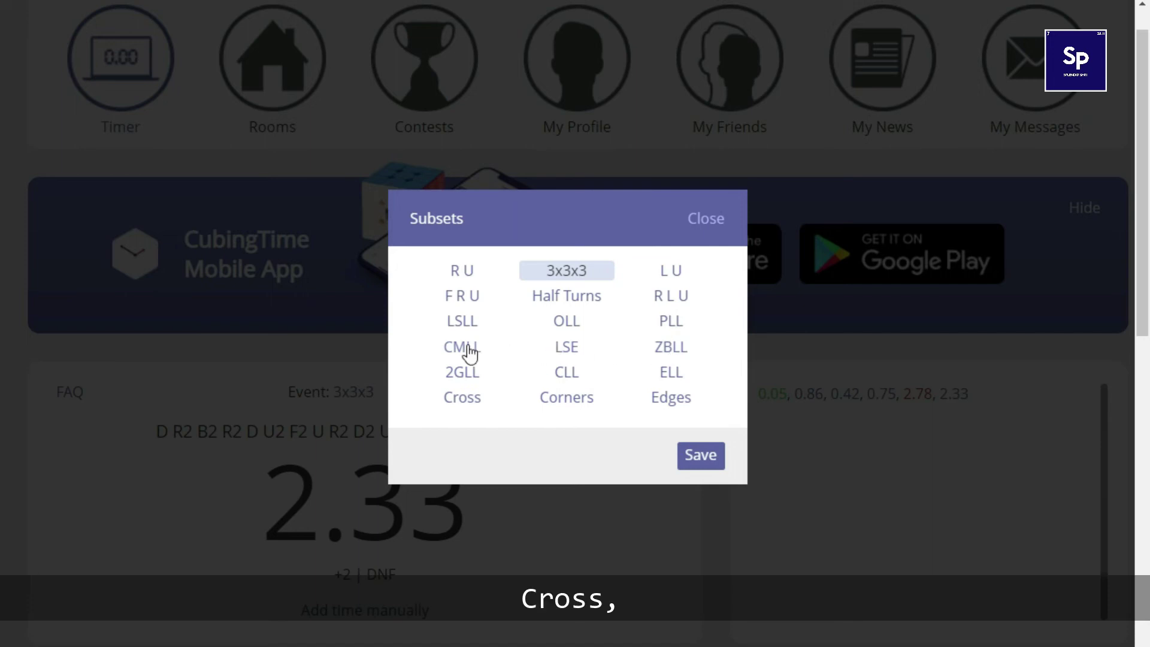
click(692, 456)
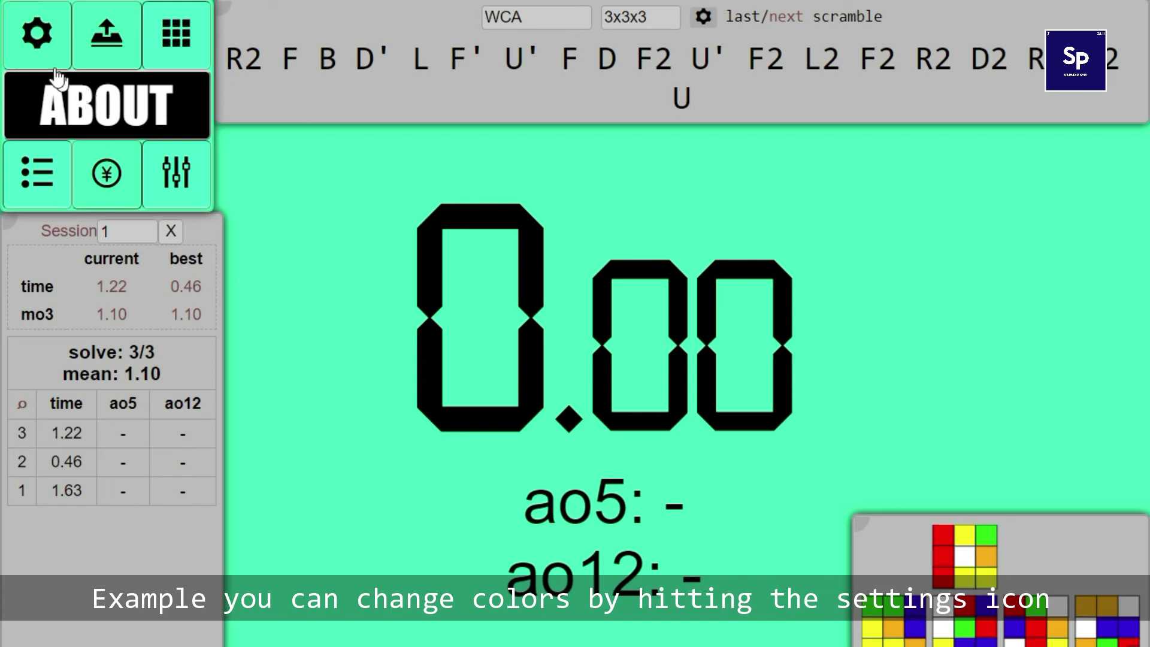
Step: Set csTimer's background colour to mint green in Options, then go to Timer settings
click(39, 37)
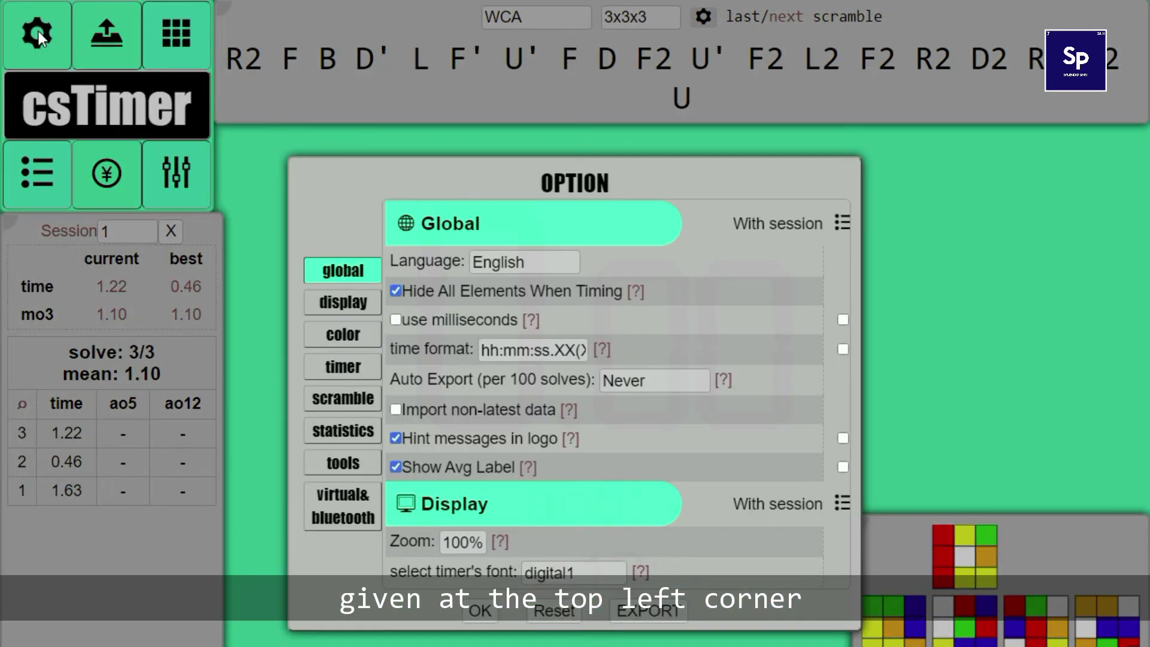
click(342, 339)
click(551, 322)
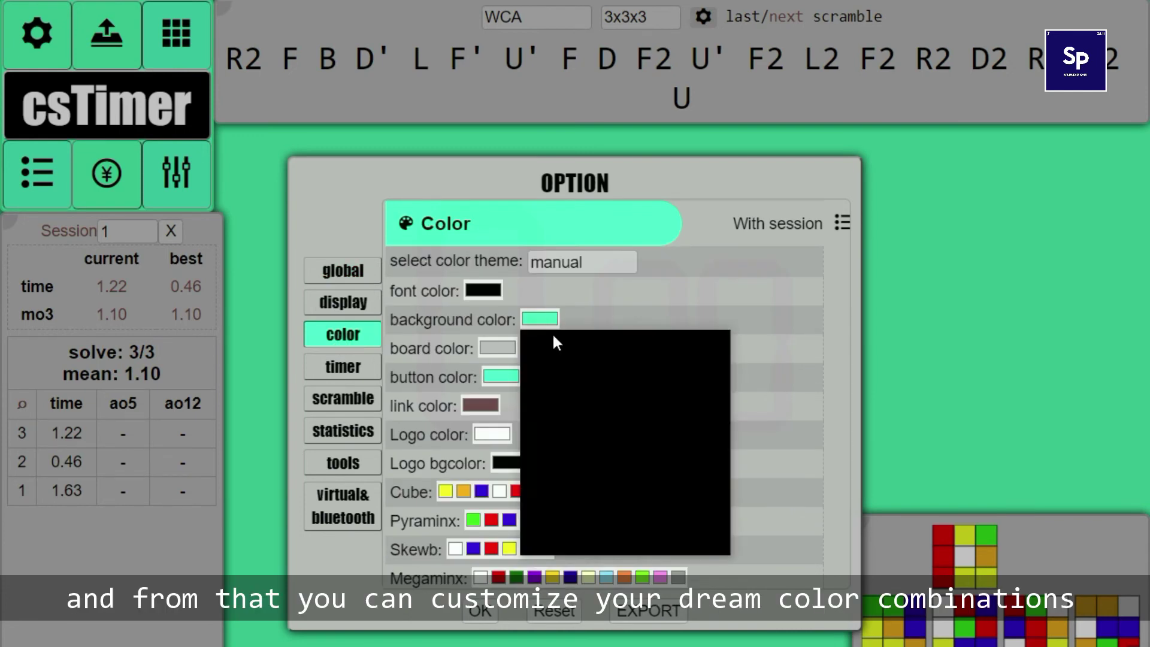
drag(587, 388, 770, 347)
click(764, 281)
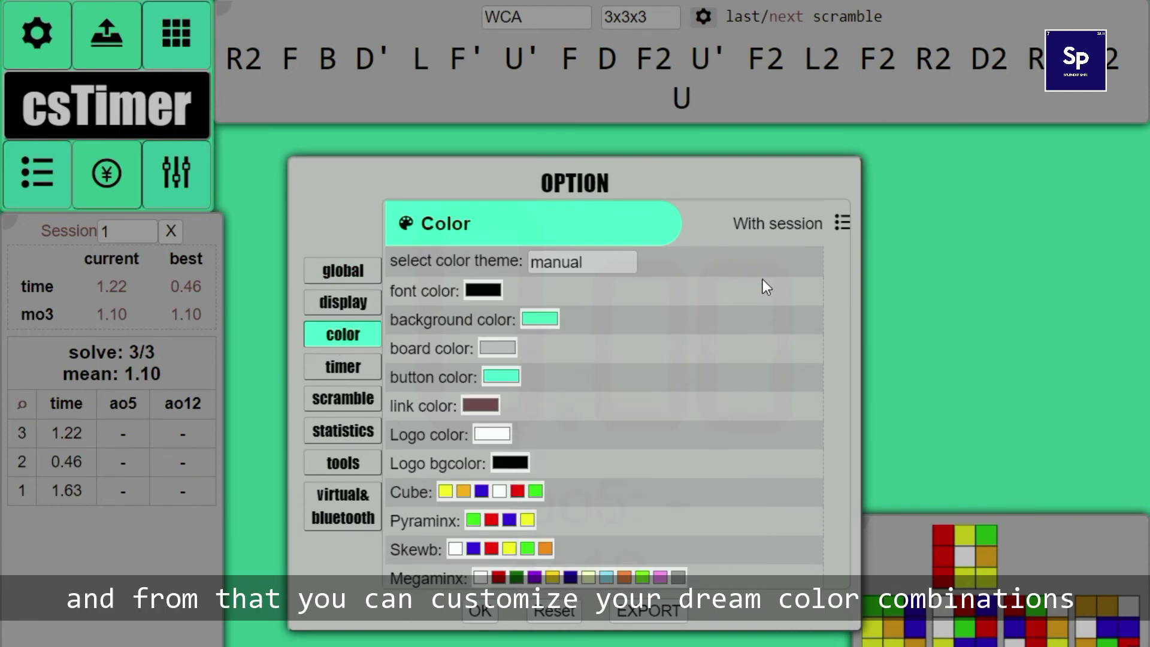
scroll(525, 422, down, 3)
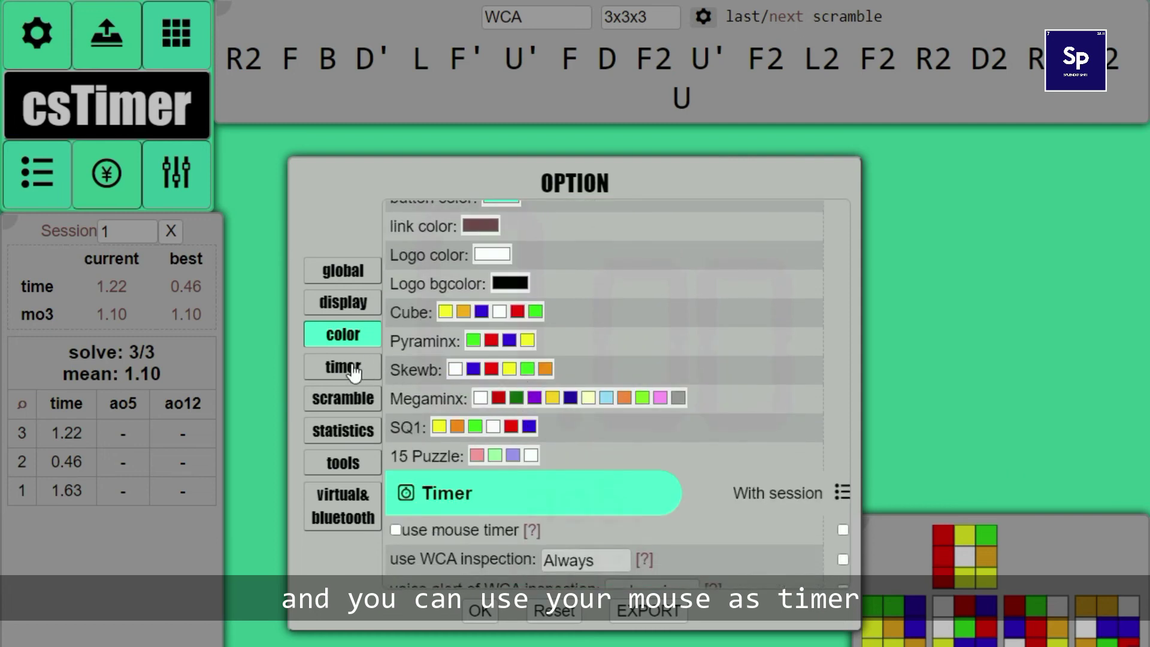
click(352, 368)
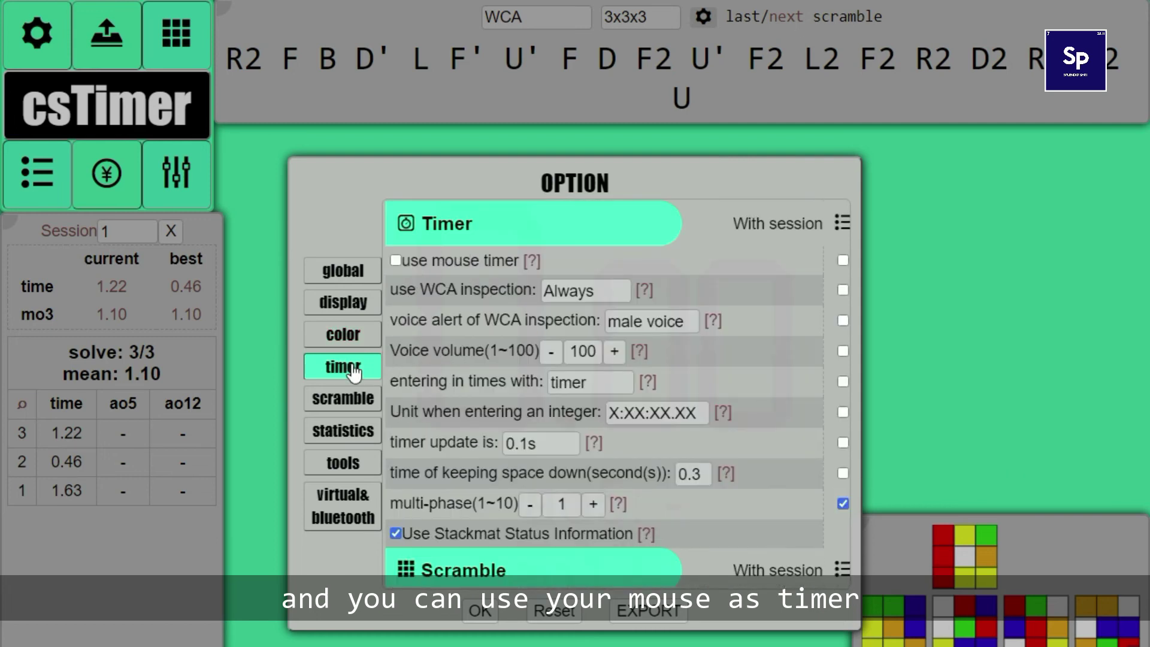
Step: Turn on mouse timing and show the draw scramble function in the tools panel
click(395, 261)
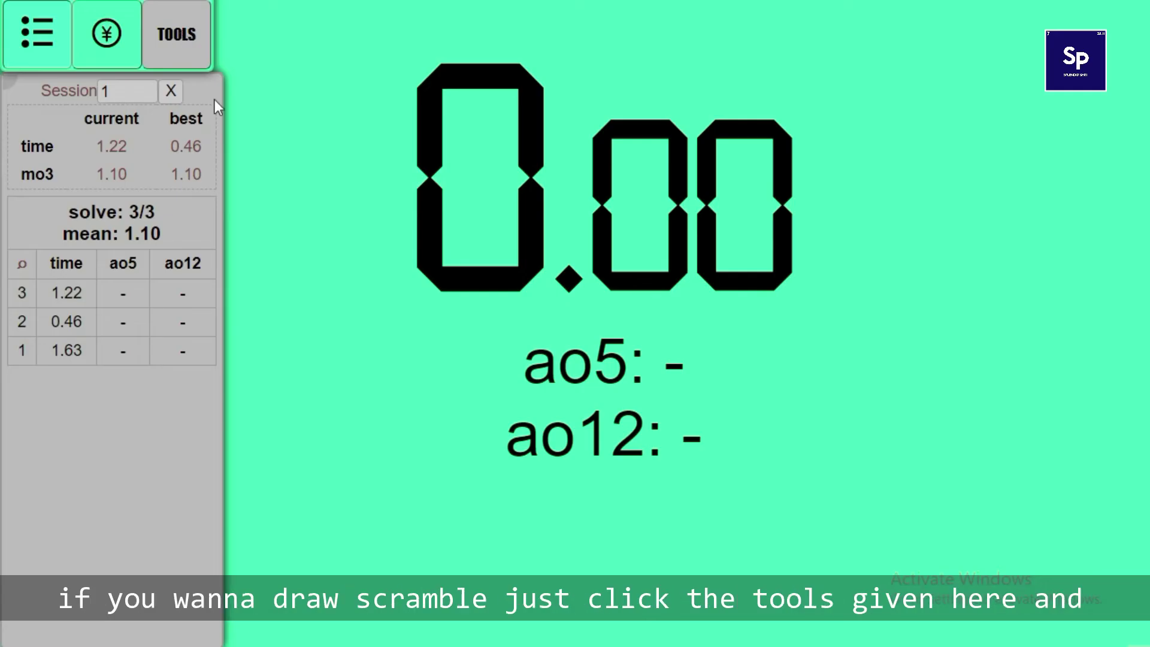
click(189, 46)
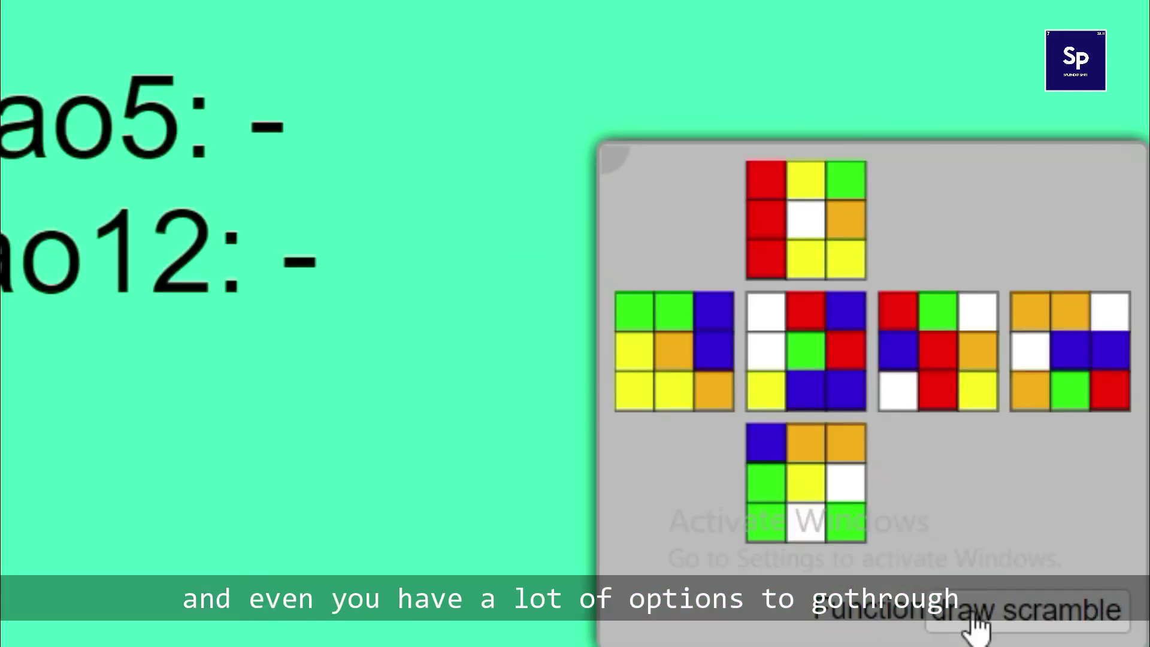
click(1061, 629)
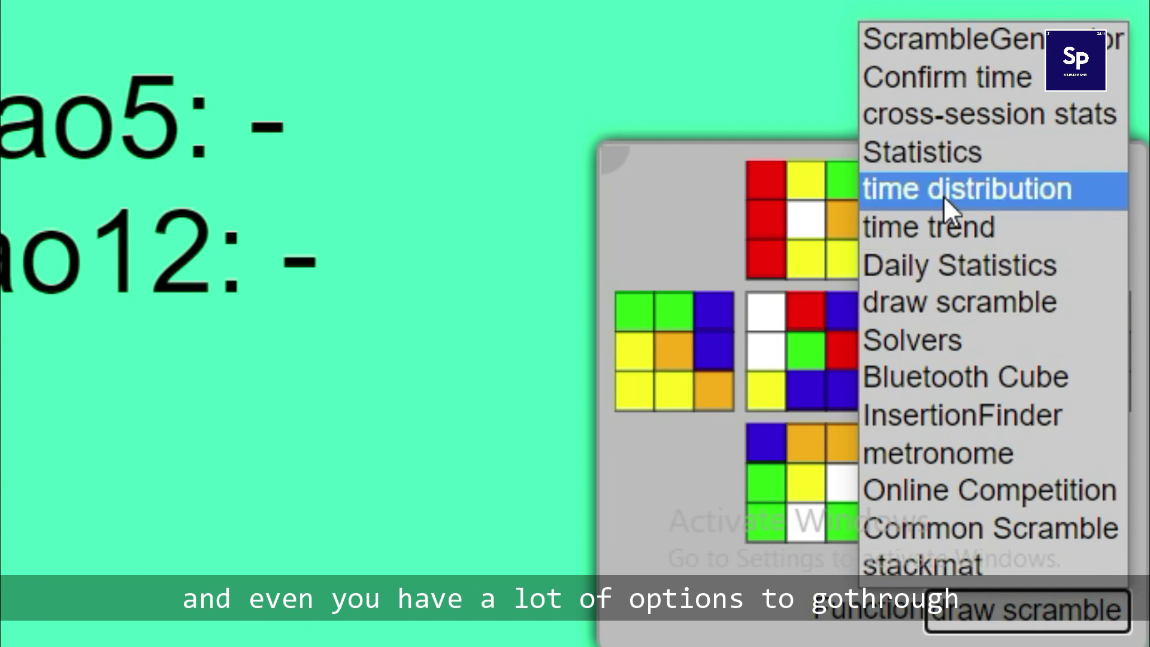
click(977, 312)
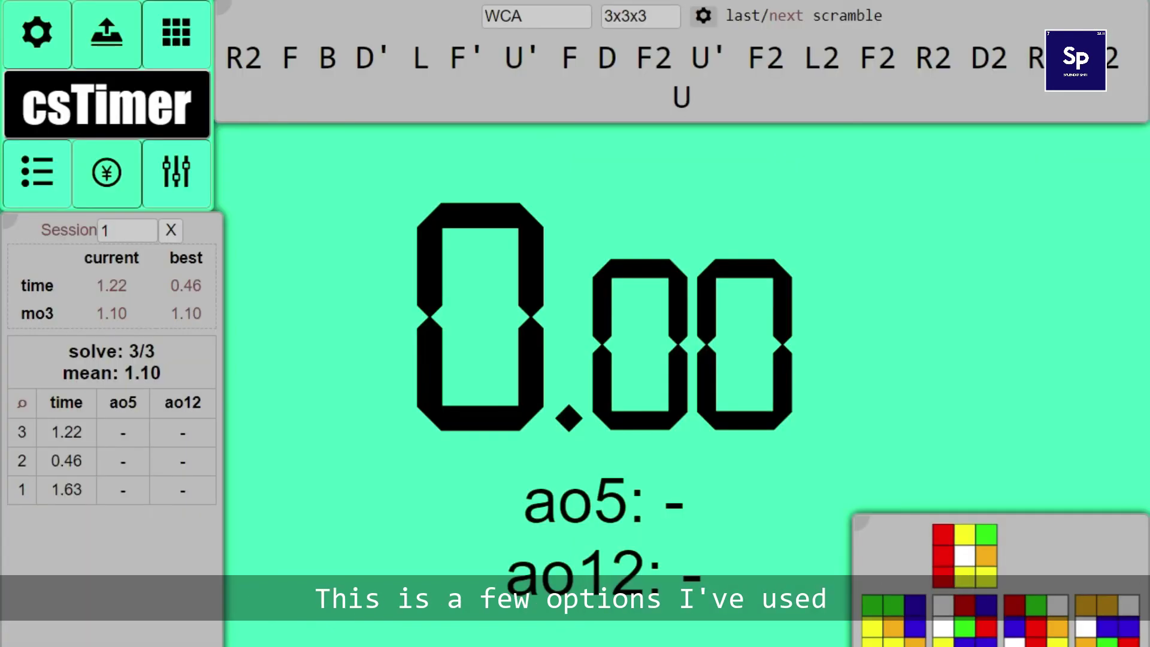
Step: Step through the display, colour, timer, scramble, tools and virtual/bluetooth option sections, then close Options
click(41, 43)
click(339, 301)
click(347, 334)
click(360, 366)
click(367, 398)
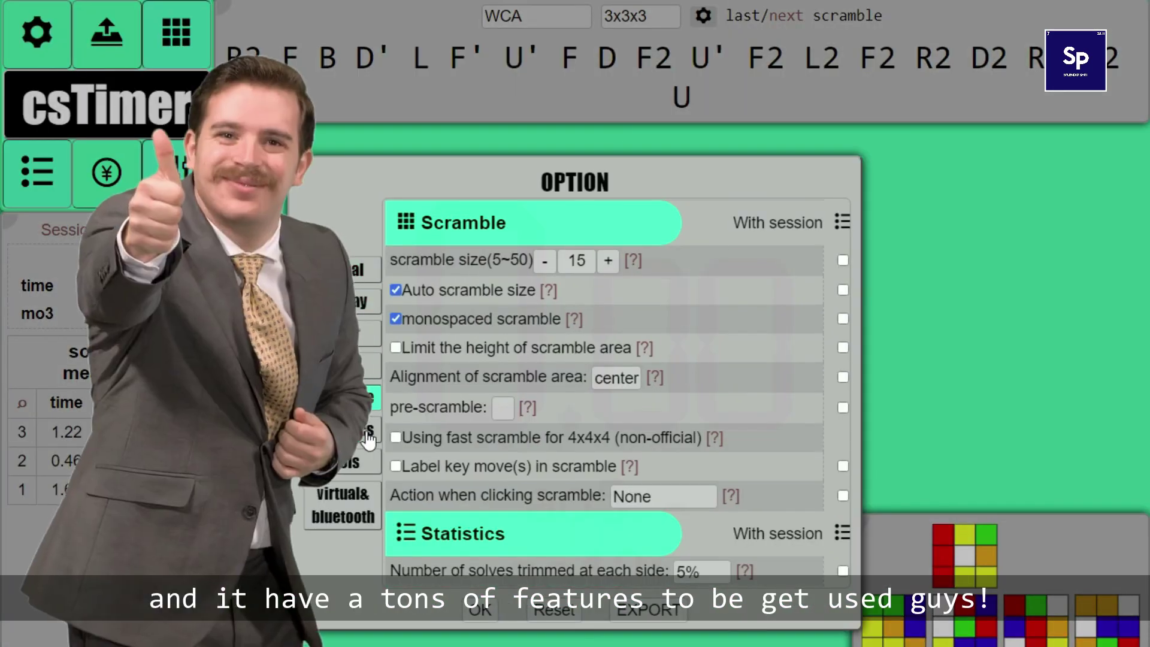
click(343, 462)
click(343, 505)
click(497, 611)
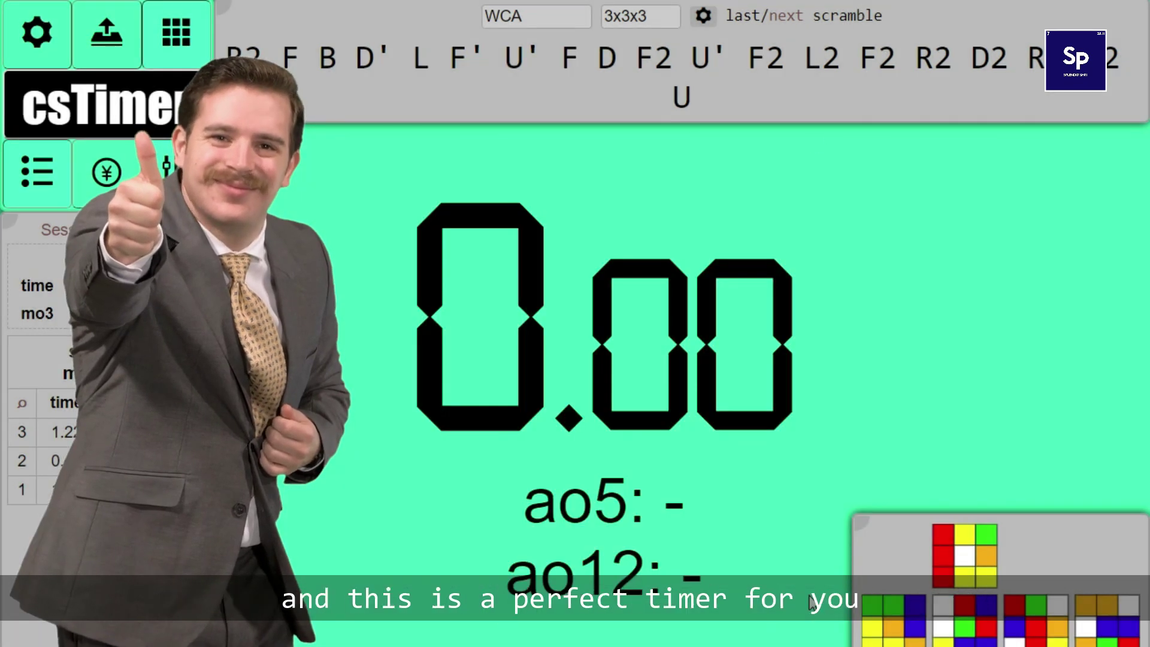